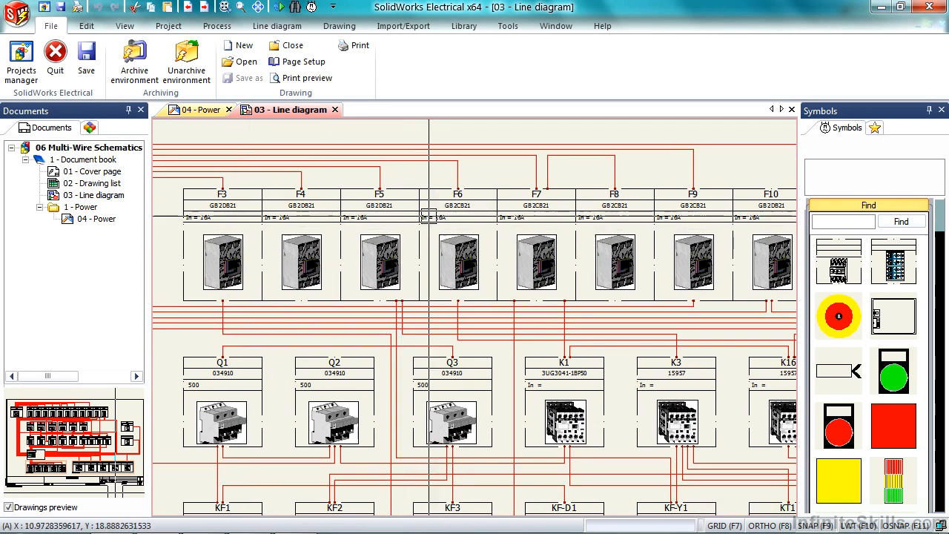
# Review the F3 circuit breaker's symbol properties, manufacturer part and circuits in the line diagram, and close that drawing
pyautogui.rightClick(231, 214)
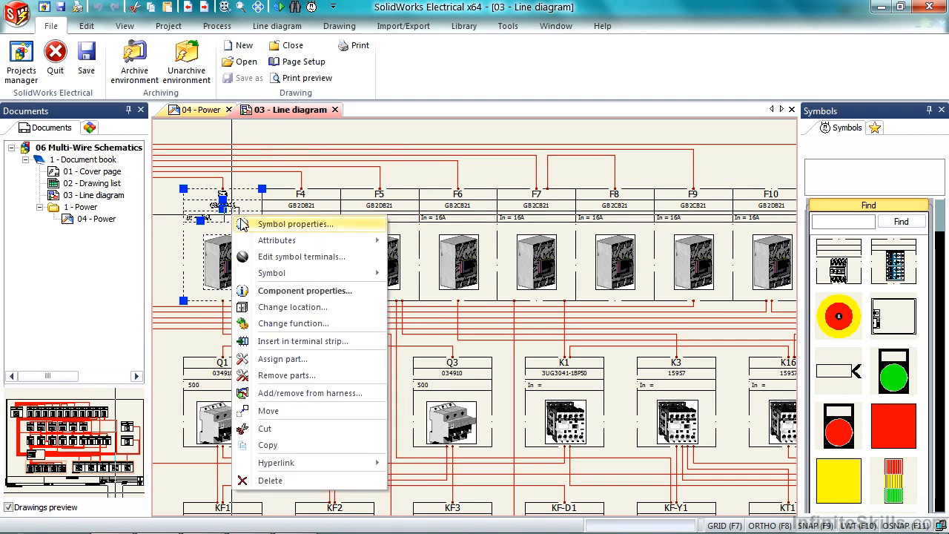
pyautogui.click(251, 225)
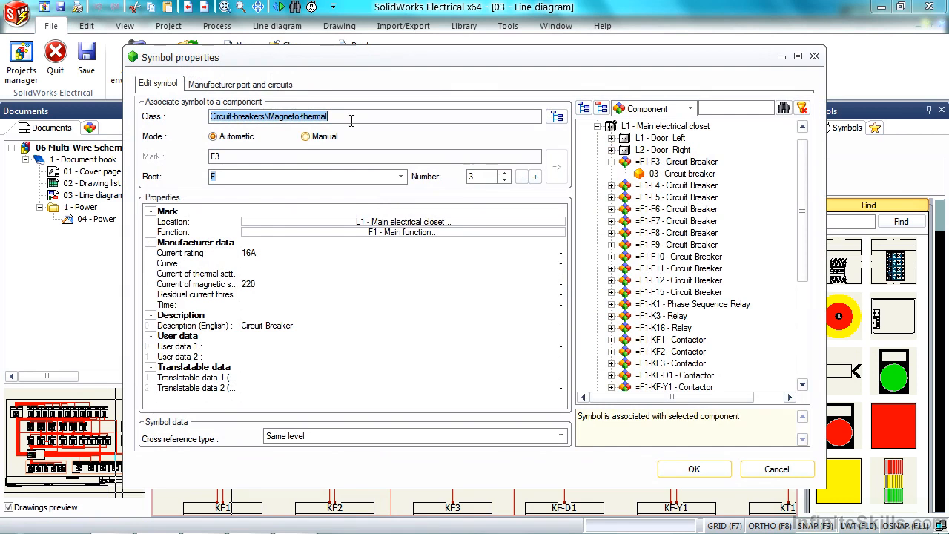
pyautogui.click(230, 84)
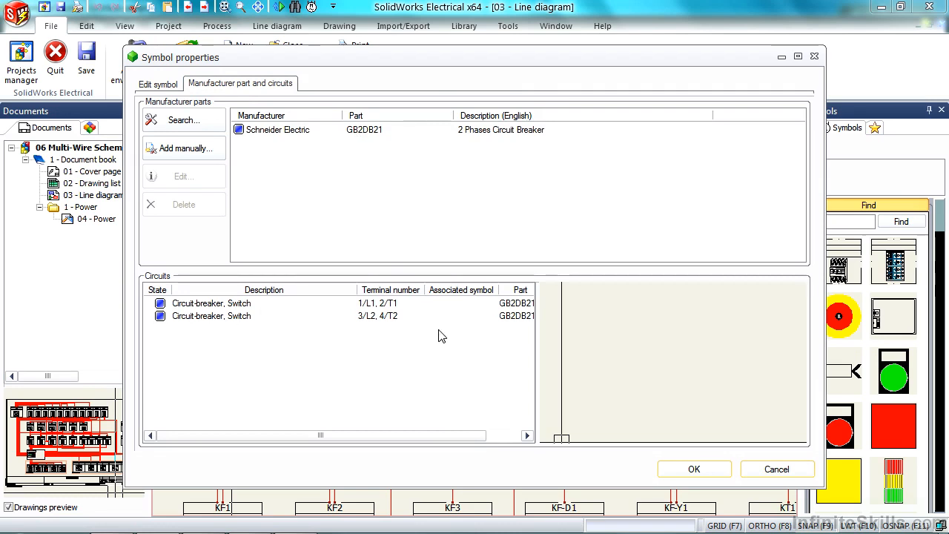
pyautogui.click(710, 467)
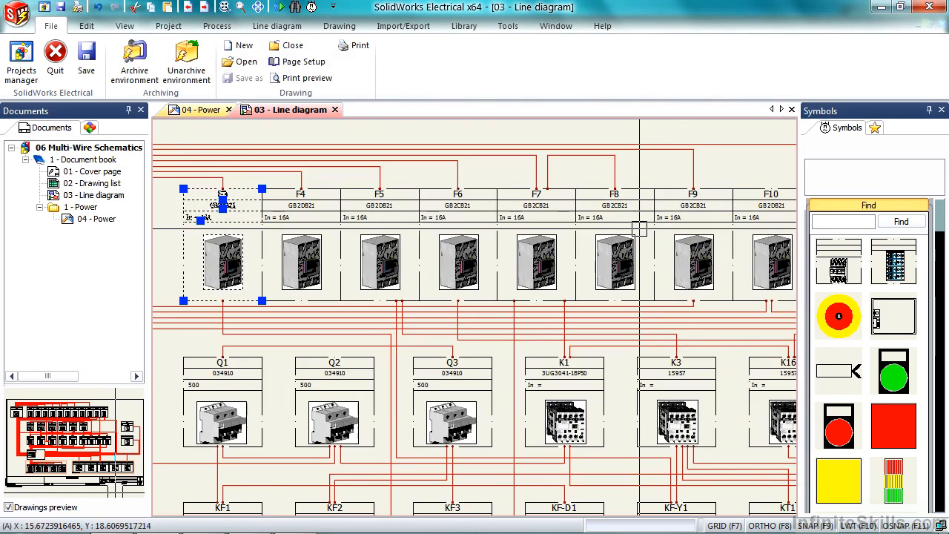
pyautogui.click(334, 110)
# Associate the uppermost two-pole circuit breaker symbol Q4 in the power schematic with the existing component =F1-F3
pyautogui.moveTo(376, 304)
pyautogui.mouseDown(button='middle')
pyautogui.moveTo(504, 311)
pyautogui.moveTo(446, 290)
pyautogui.mouseUp(button='middle')
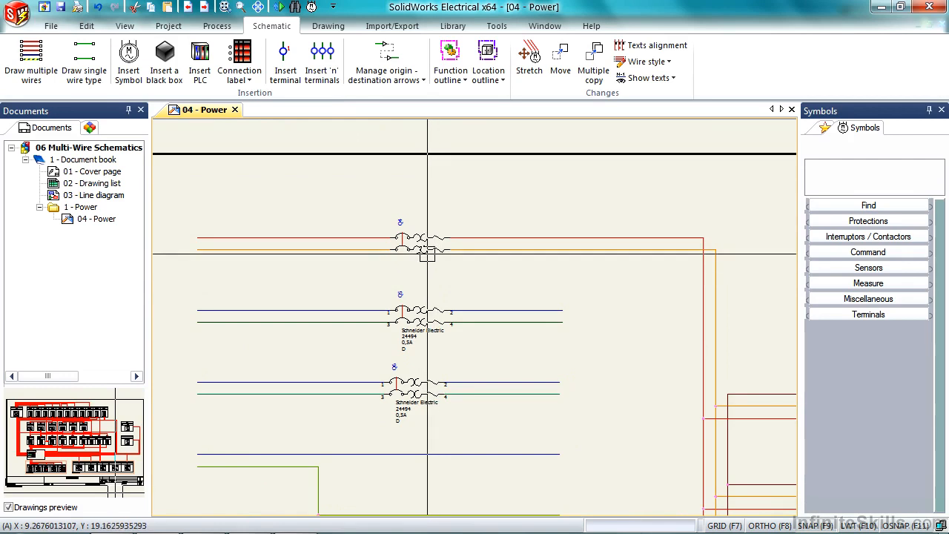
pyautogui.click(241, 7)
pyautogui.click(328, 197)
pyautogui.click(517, 423)
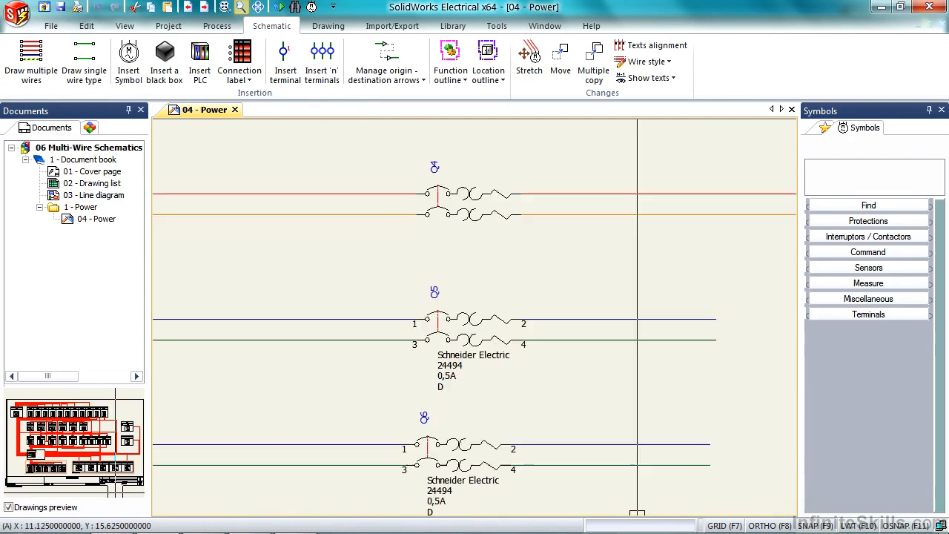
pyautogui.rightClick(470, 187)
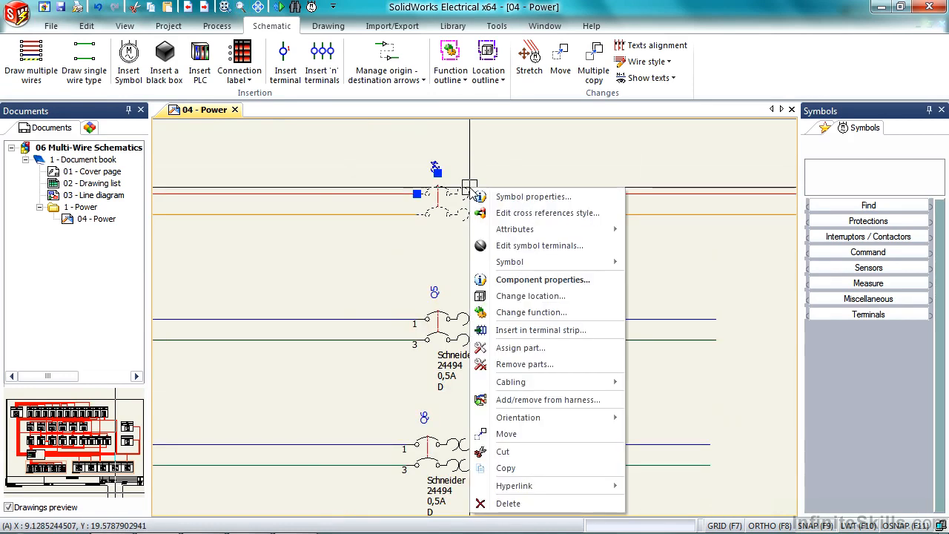
pyautogui.click(515, 196)
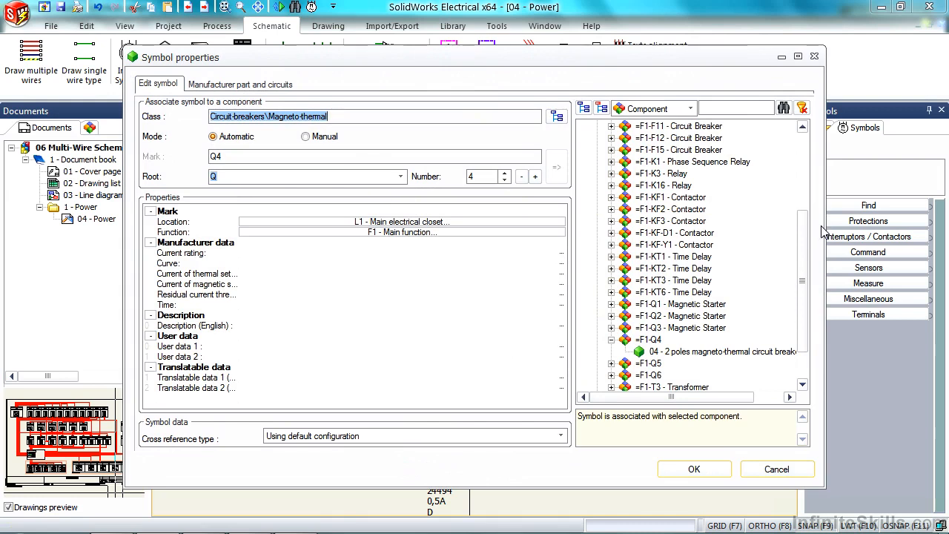
pyautogui.moveTo(806, 263); pyautogui.dragTo(812, 152)
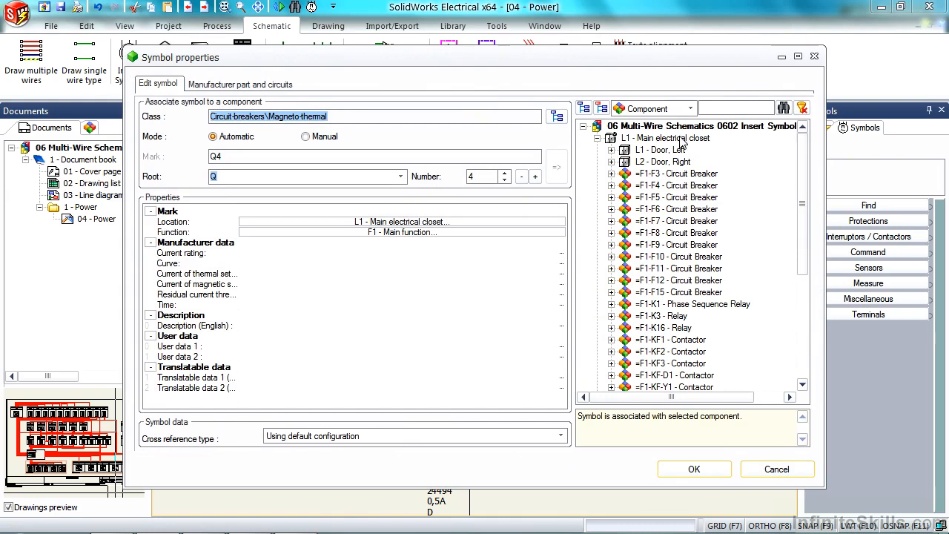
pyautogui.click(676, 175)
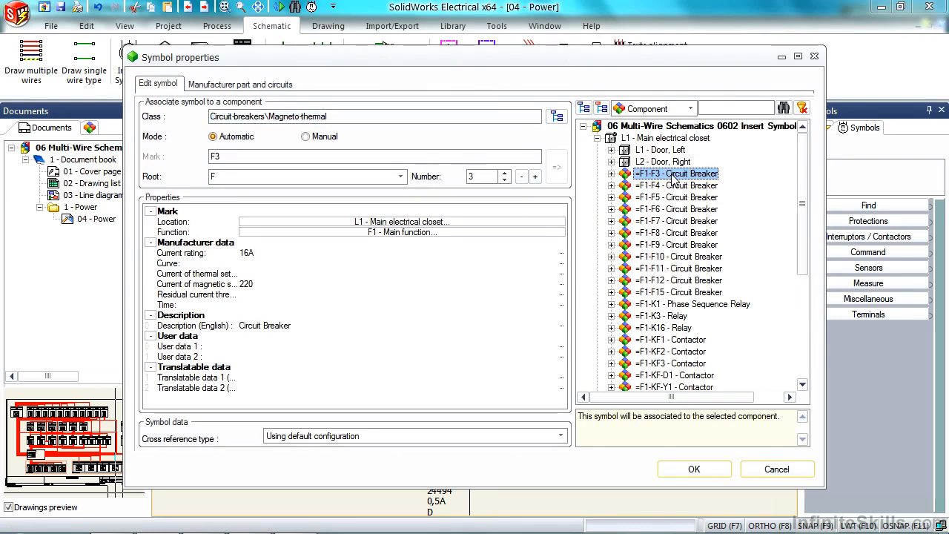
pyautogui.moveTo(579, 419); pyautogui.dragTo(784, 433)
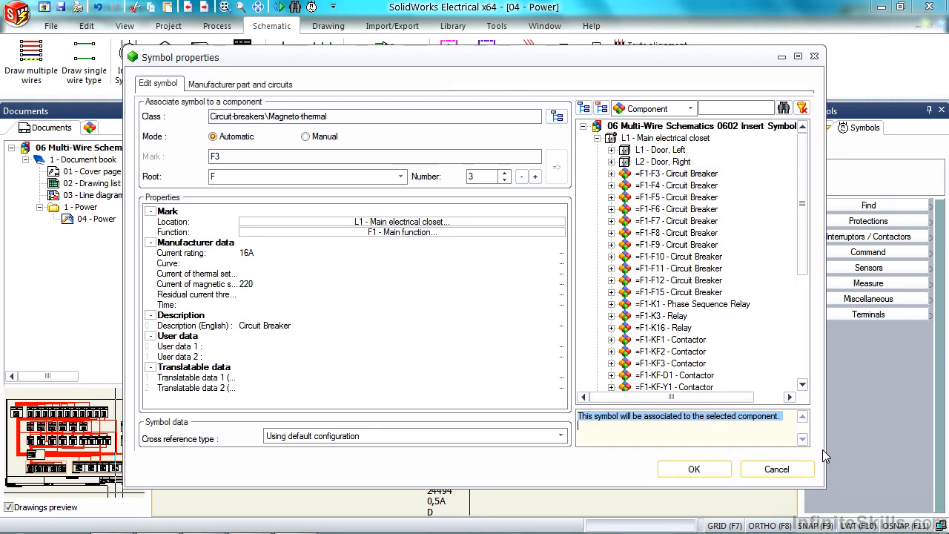
pyautogui.click(692, 469)
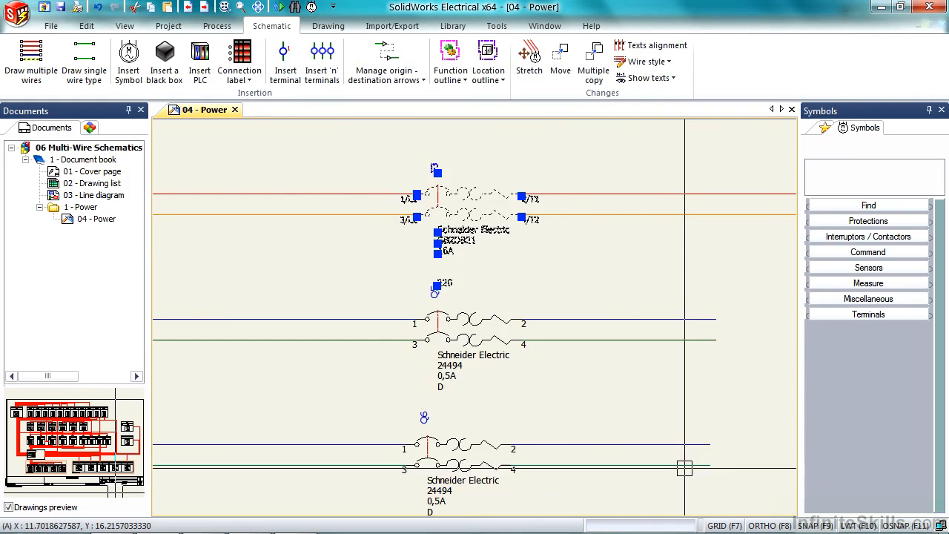
pyautogui.press('Escape')
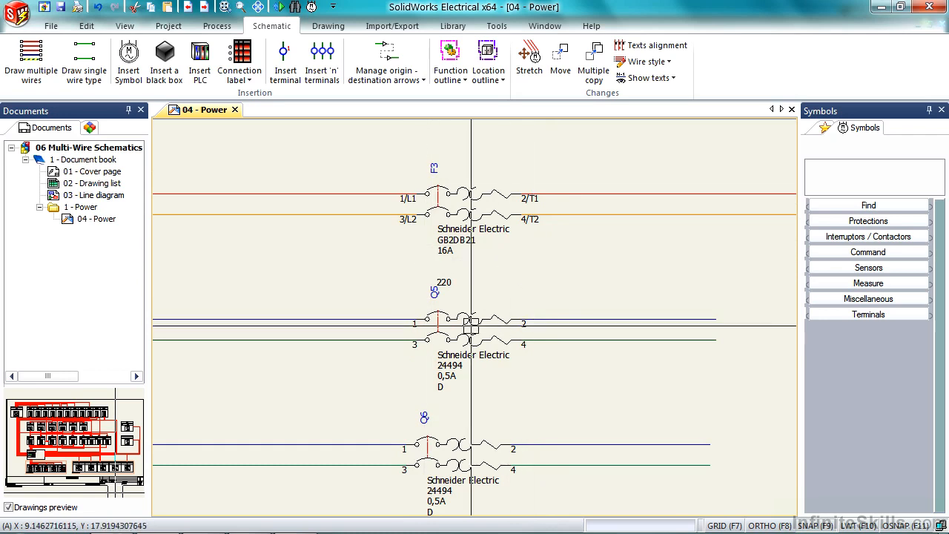
# In the symbol properties of circuit breaker Q5, set the mark root to F and the number to 4
pyautogui.moveTo(485, 315); pyautogui.dragTo(479, 255, button='middle')
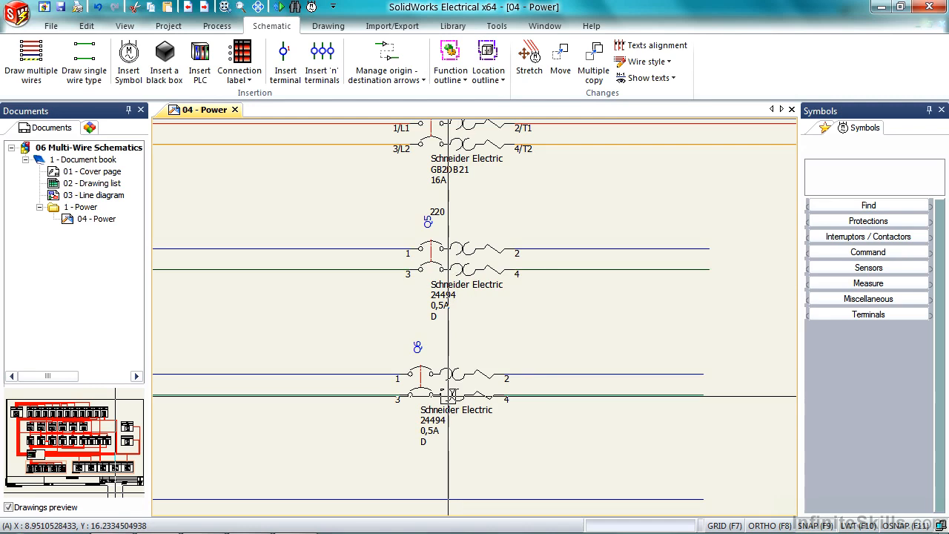
pyautogui.rightClick(458, 265)
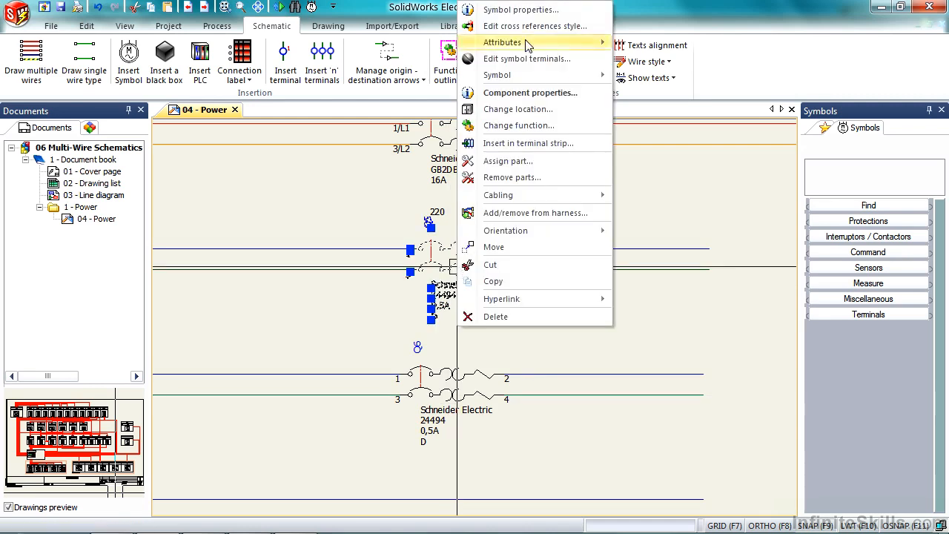
pyautogui.click(550, 10)
pyautogui.click(306, 181)
pyautogui.write('F')
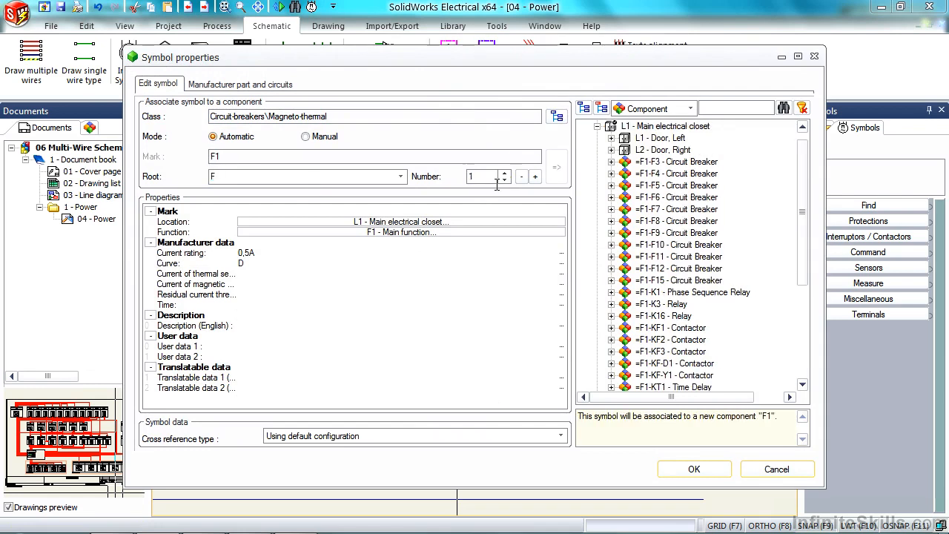
pyautogui.click(504, 173)
pyautogui.click(504, 173)
pyautogui.click(505, 173)
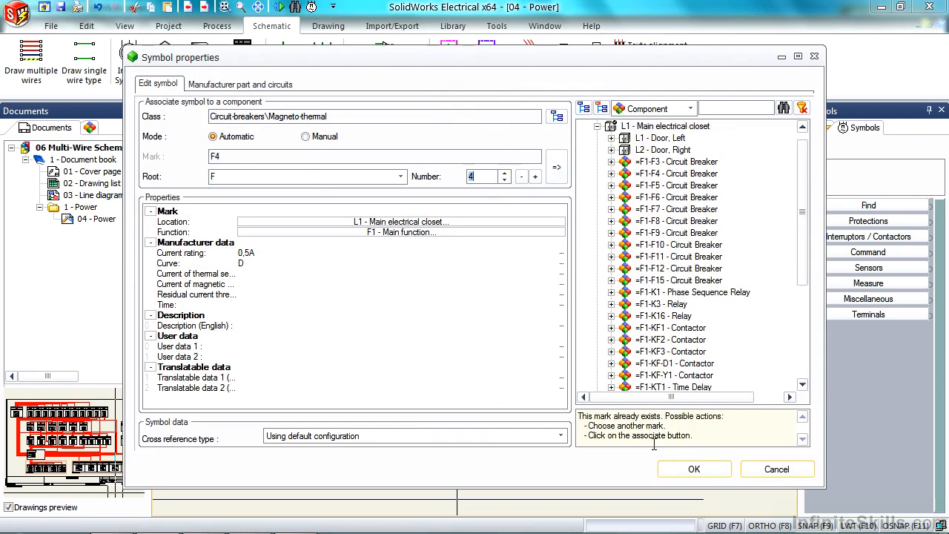
# Associate the symbol with the existing F4 component and apply the symbol properties
pyautogui.moveTo(584, 434); pyautogui.dragTo(734, 463)
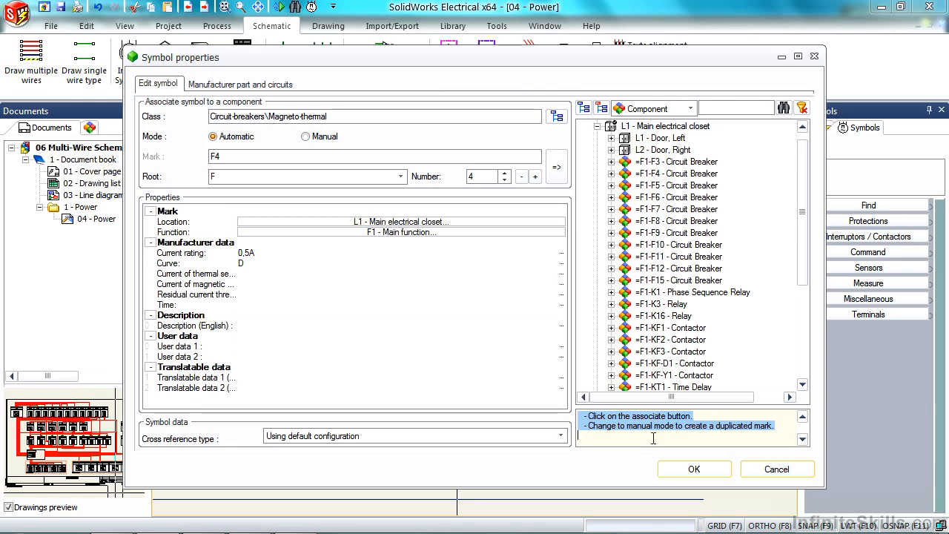
pyautogui.click(598, 439)
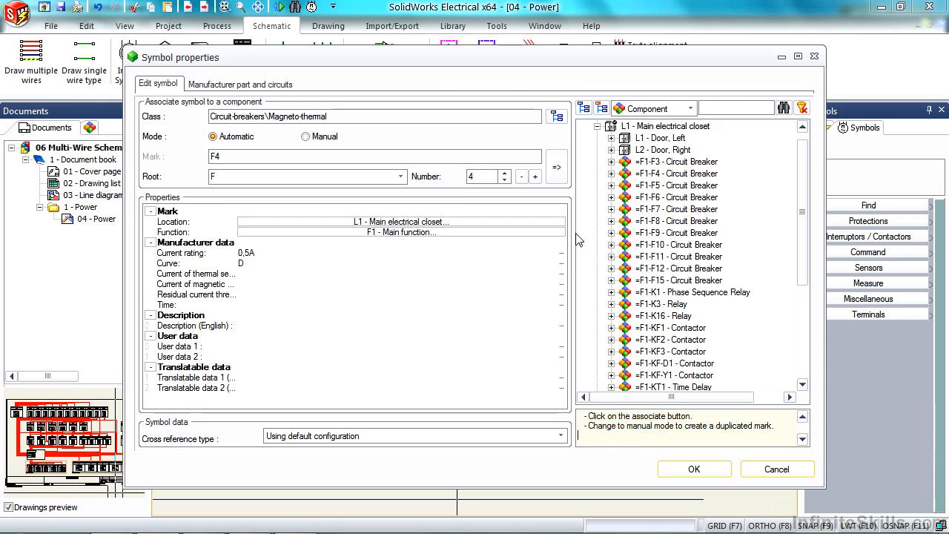
pyautogui.click(560, 178)
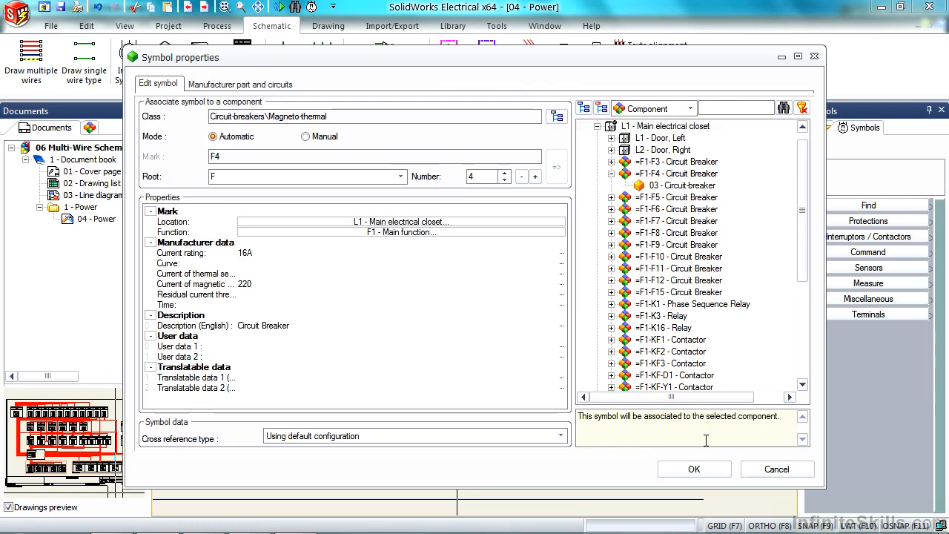
pyautogui.click(695, 471)
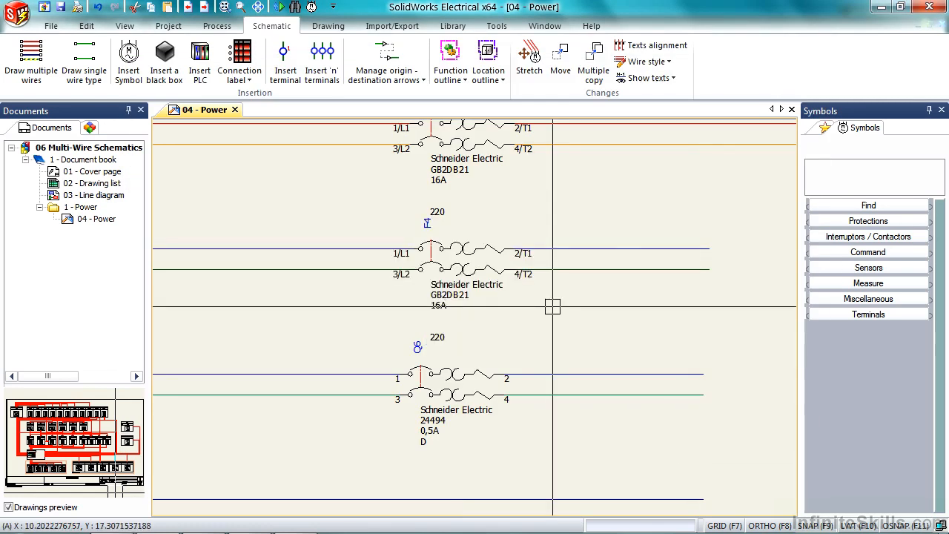
# Change circuit breaker symbol Q6 to root F, number 5, and associate it with the existing F5 component
pyautogui.rightClick(458, 379)
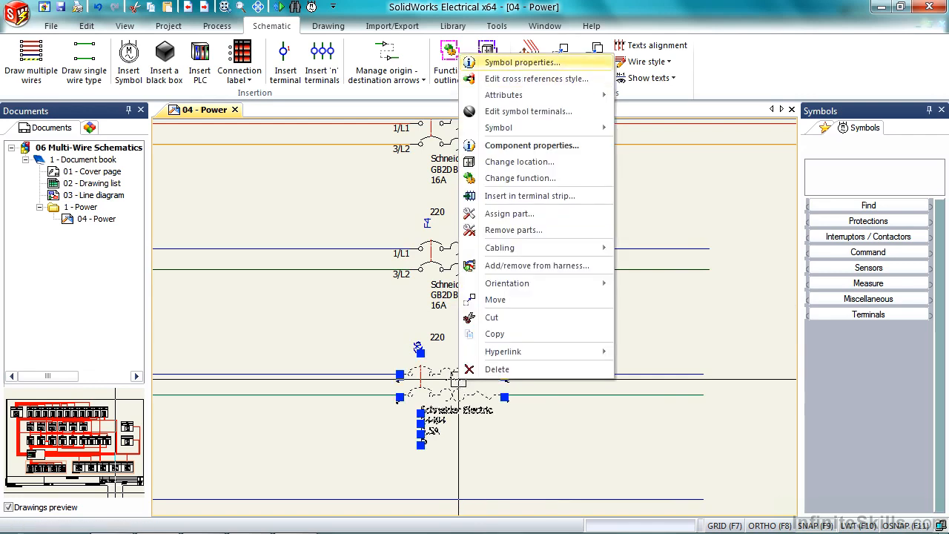
pyautogui.click(523, 64)
pyautogui.click(401, 176)
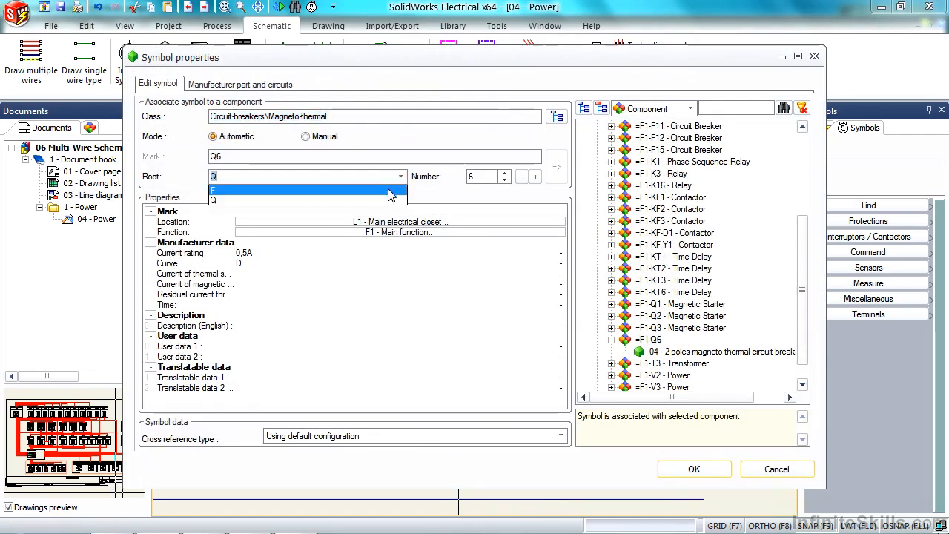
pyautogui.click(391, 195)
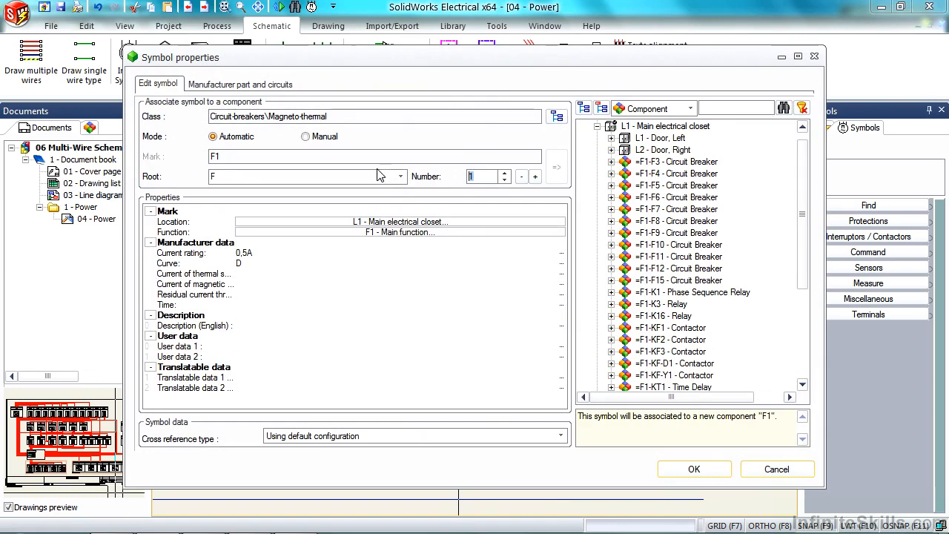
pyautogui.write('5')
pyautogui.click(557, 167)
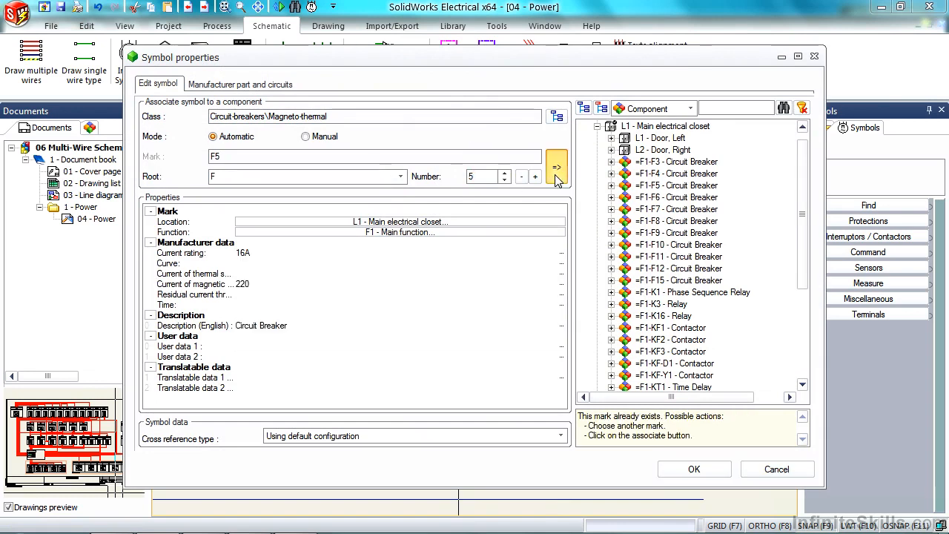
pyautogui.click(693, 468)
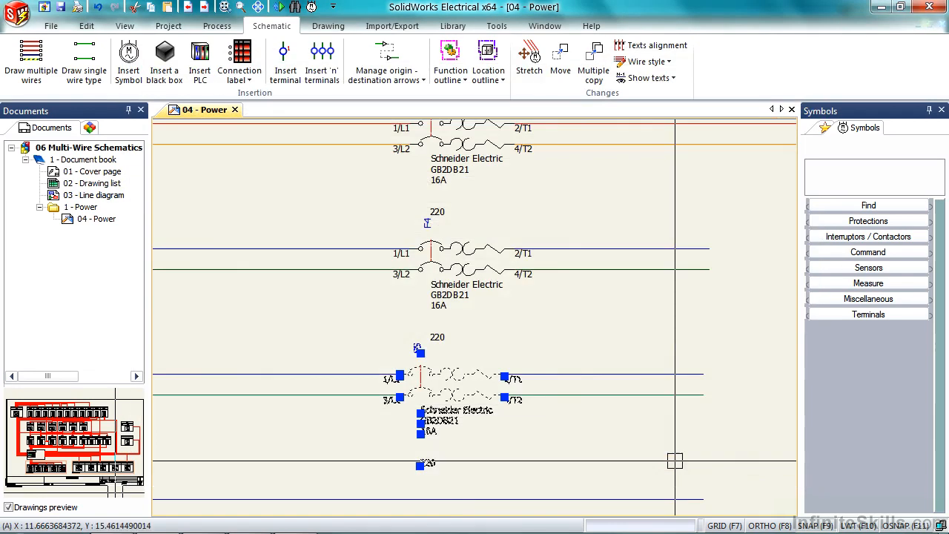
# Find the horizontal single pole magneto-thermal circuit breaker by the description "magneto" and insert it on the middle horizontal green wire
pyautogui.moveTo(601, 363); pyautogui.dragTo(594, 355, button='middle')
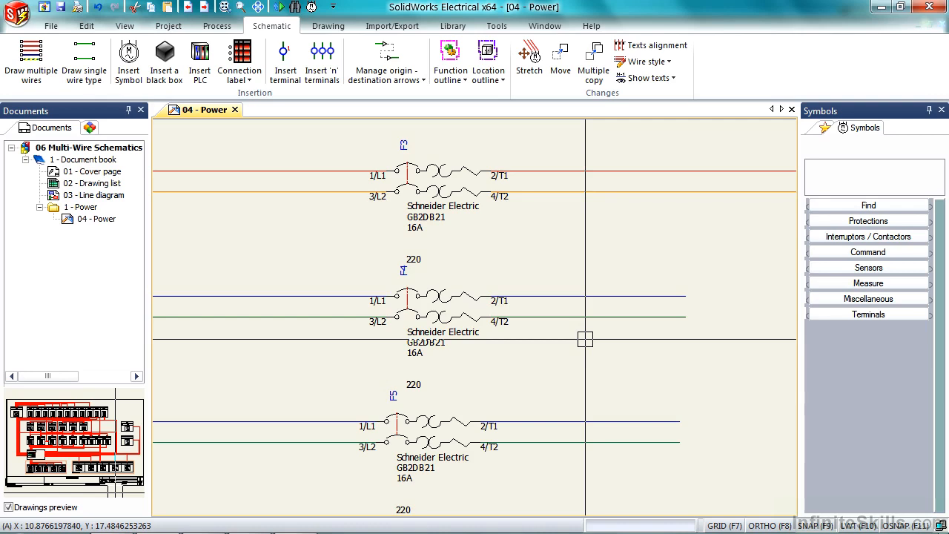
pyautogui.scroll(-5, 530, 192)
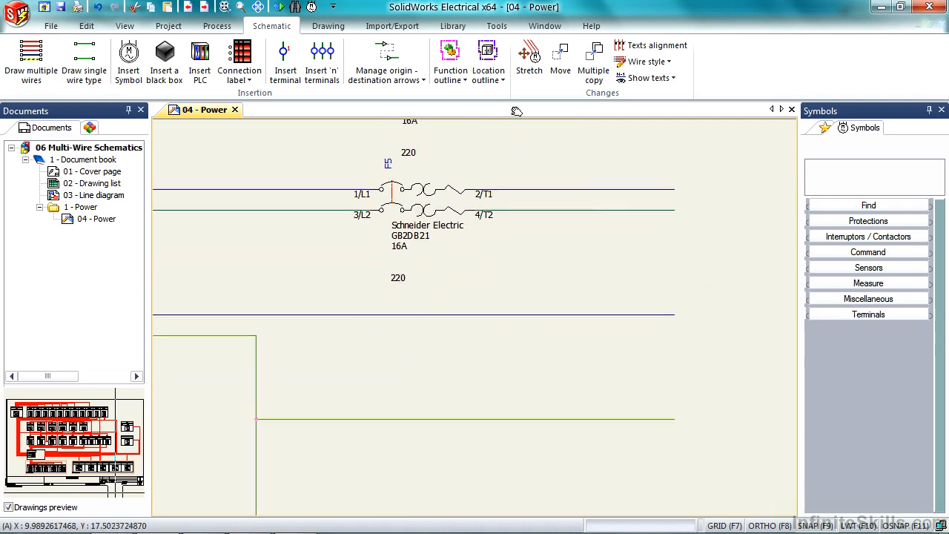
pyautogui.click(128, 60)
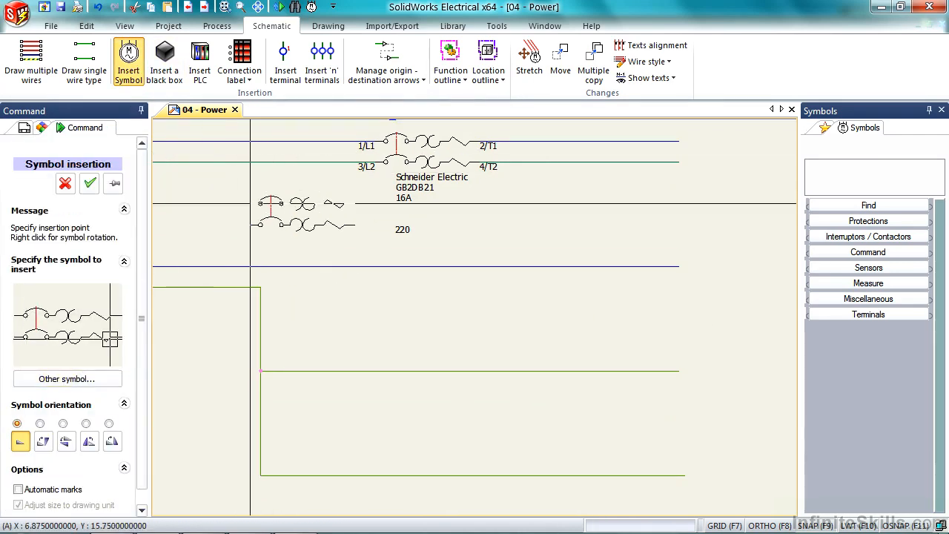
pyautogui.click(66, 379)
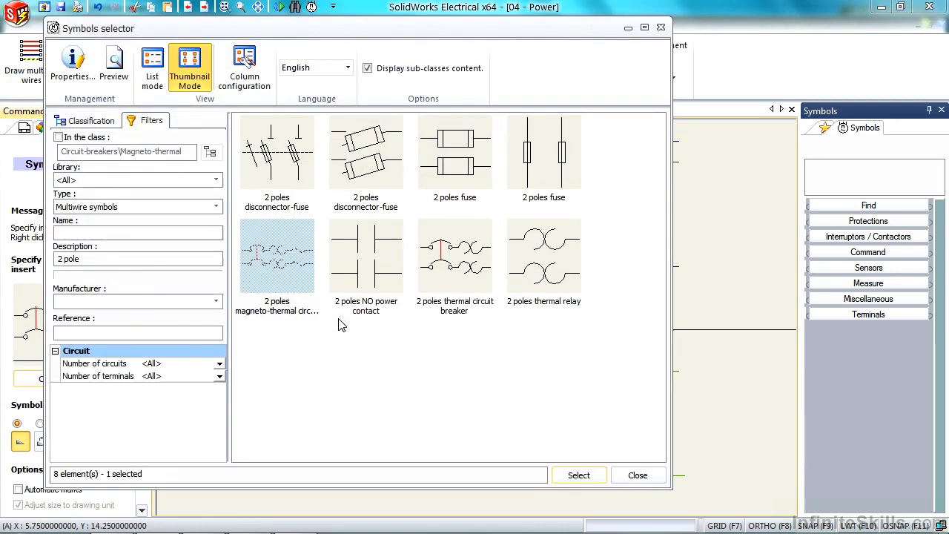
pyautogui.click(141, 259)
pyautogui.write('magneto')
pyautogui.moveTo(657, 171); pyautogui.dragTo(658, 315)
pyautogui.click(296, 252)
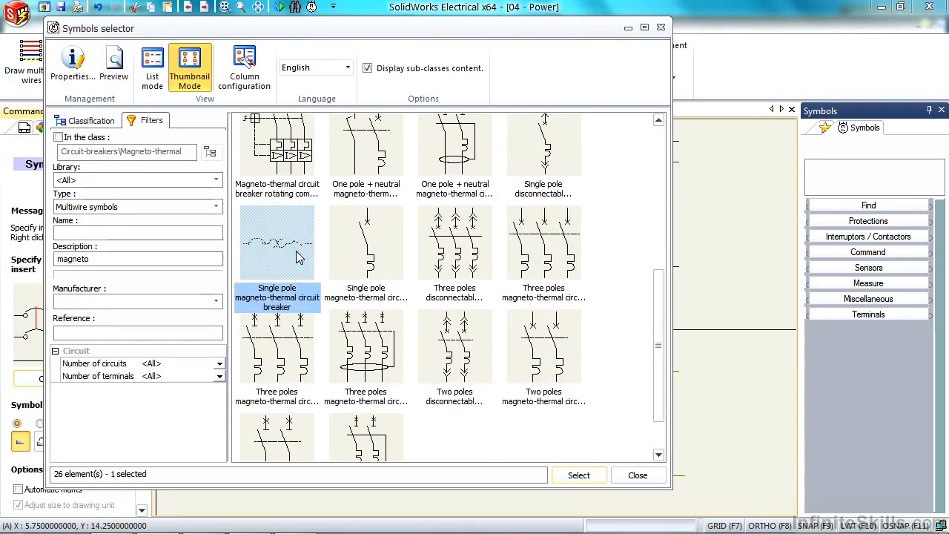
pyautogui.doubleClick(296, 250)
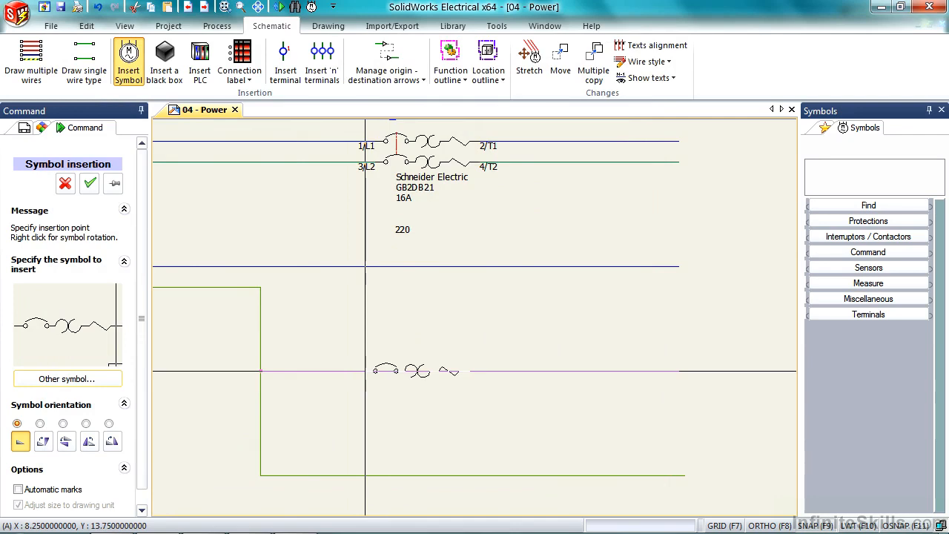
pyautogui.click(376, 371)
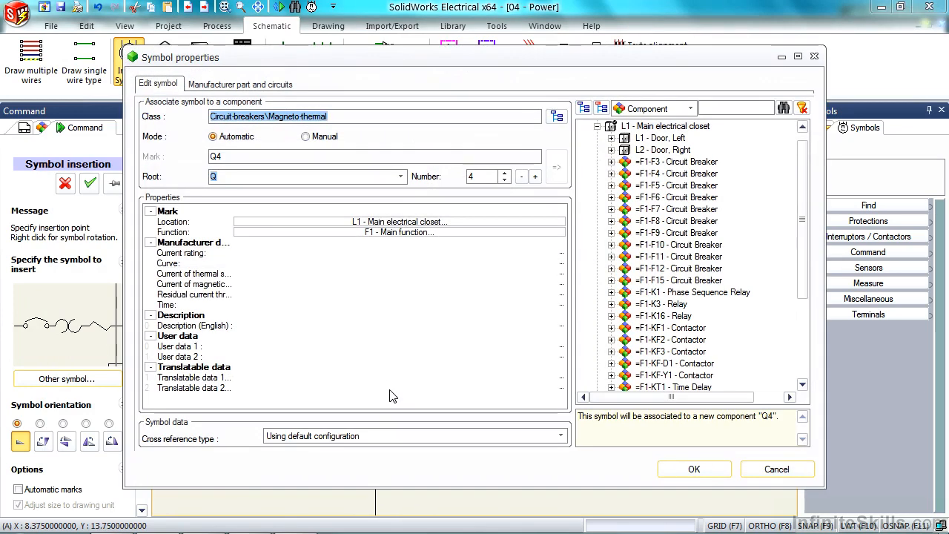
# Set the new single-pole breaker's root to F and number to 6, and associate it with the existing F6 component
pyautogui.click(400, 178)
pyautogui.click(395, 191)
pyautogui.click(505, 174)
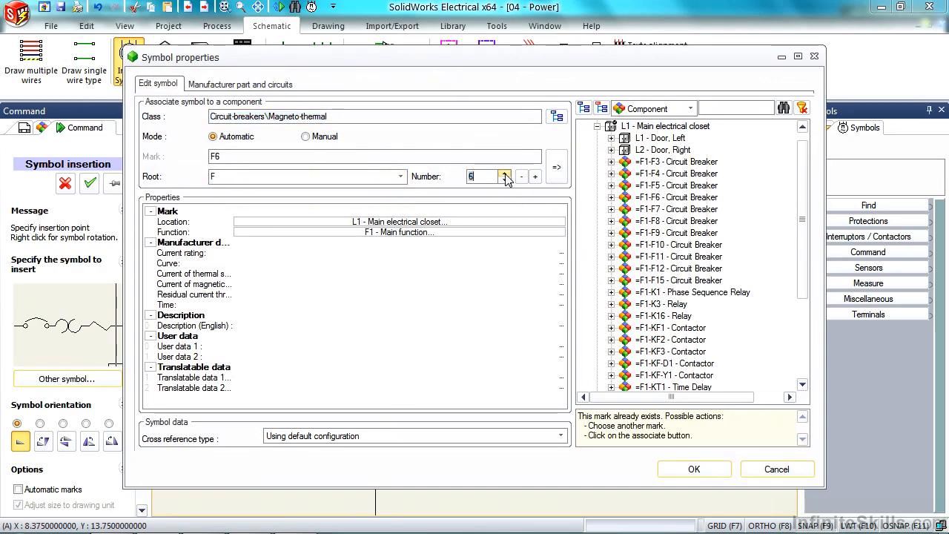
pyautogui.click(556, 167)
pyautogui.click(702, 469)
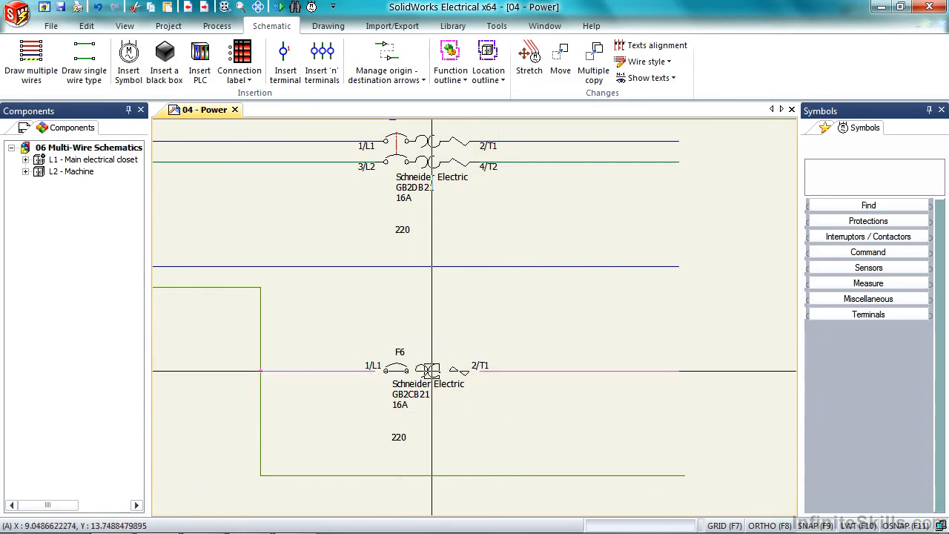
# Move the F6 circuit breaker from the green wire up onto the blue wire above it
pyautogui.click(420, 363)
pyautogui.moveTo(423, 359); pyautogui.dragTo(425, 274)
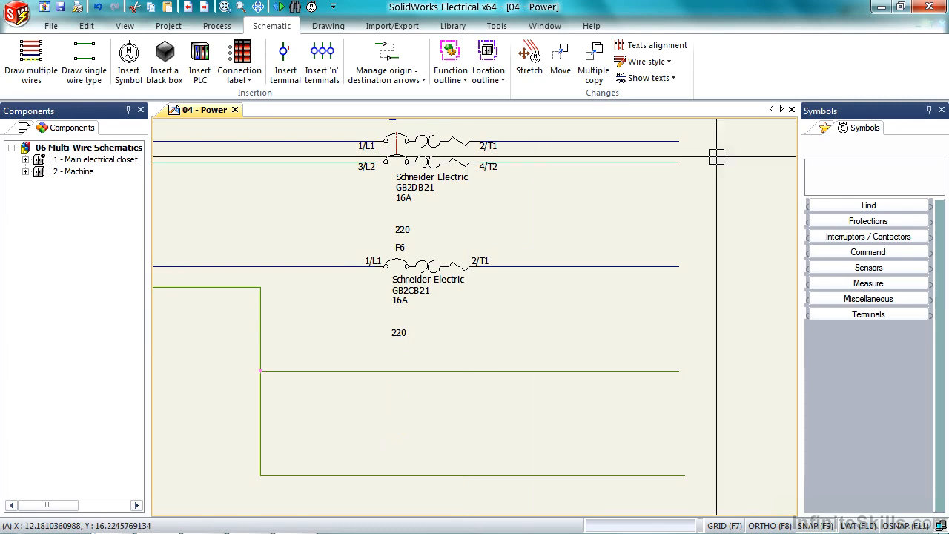
# Find the horizontal single pole magneto-thermal breaker with "magneto", insert it on the upper free green wire and associate it with the existing F7 component
pyautogui.click(868, 208)
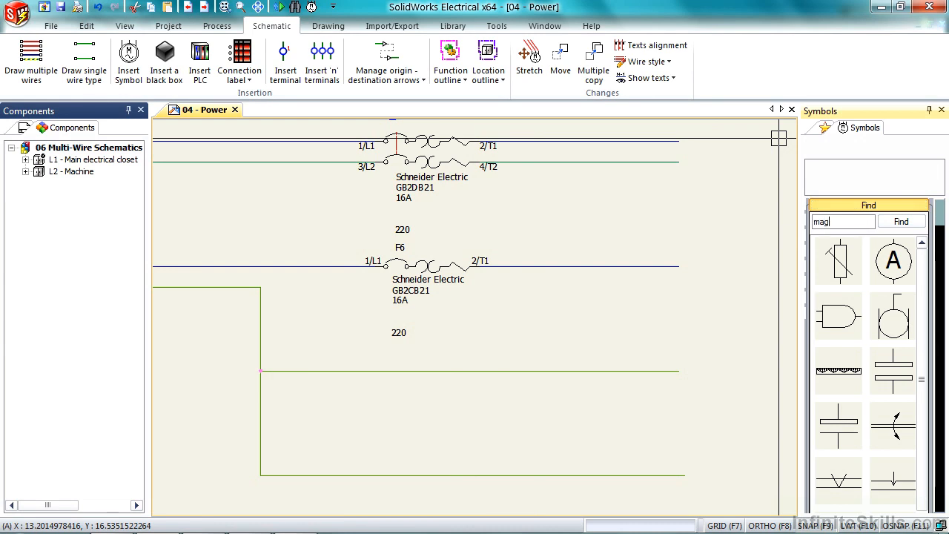
pyautogui.write('magneto')
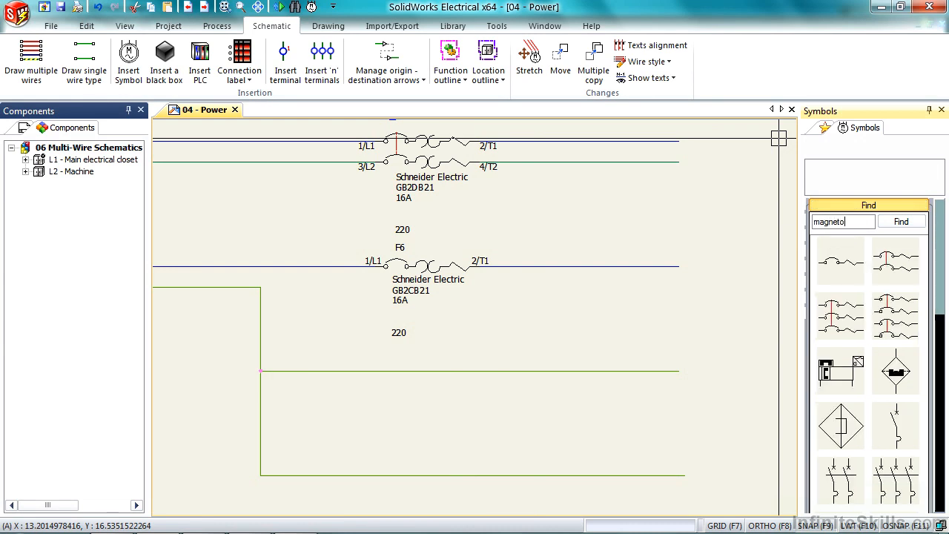
pyautogui.click(903, 225)
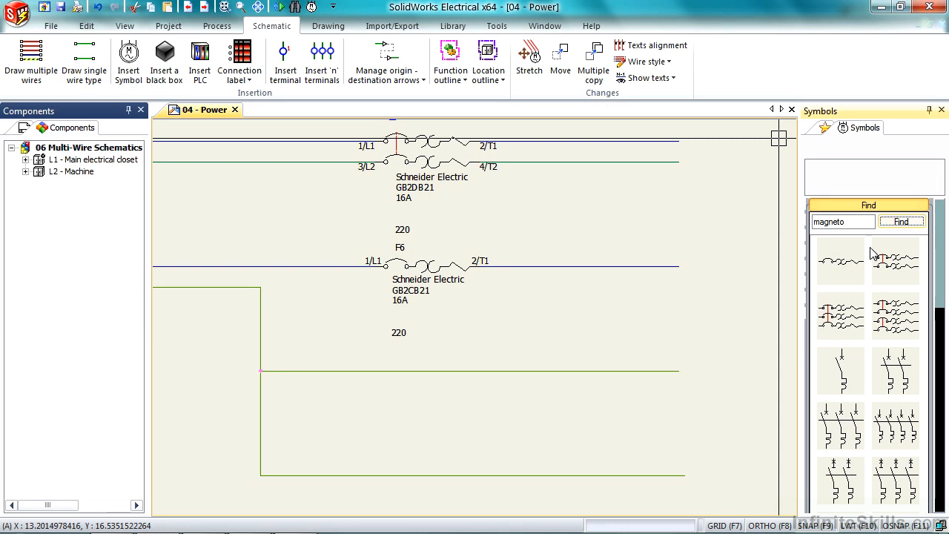
pyautogui.click(842, 268)
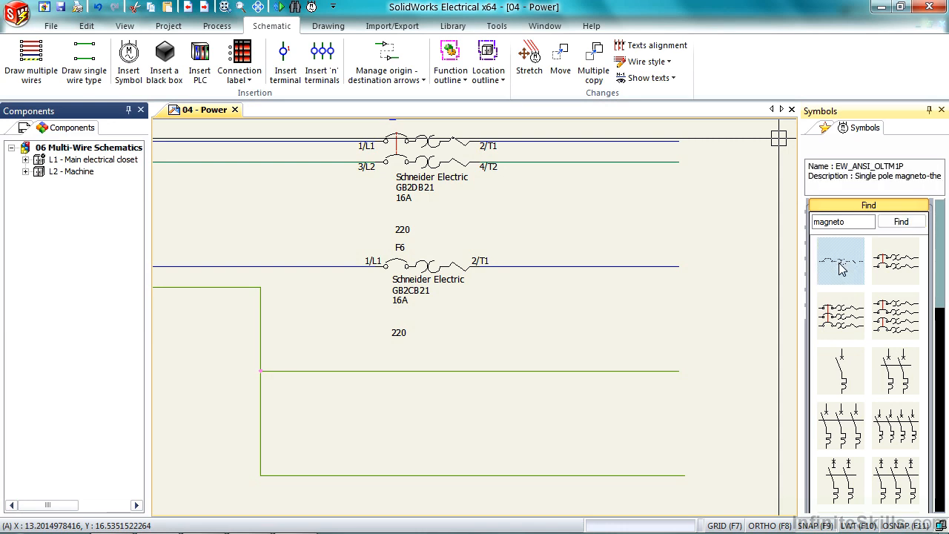
pyautogui.doubleClick(842, 268)
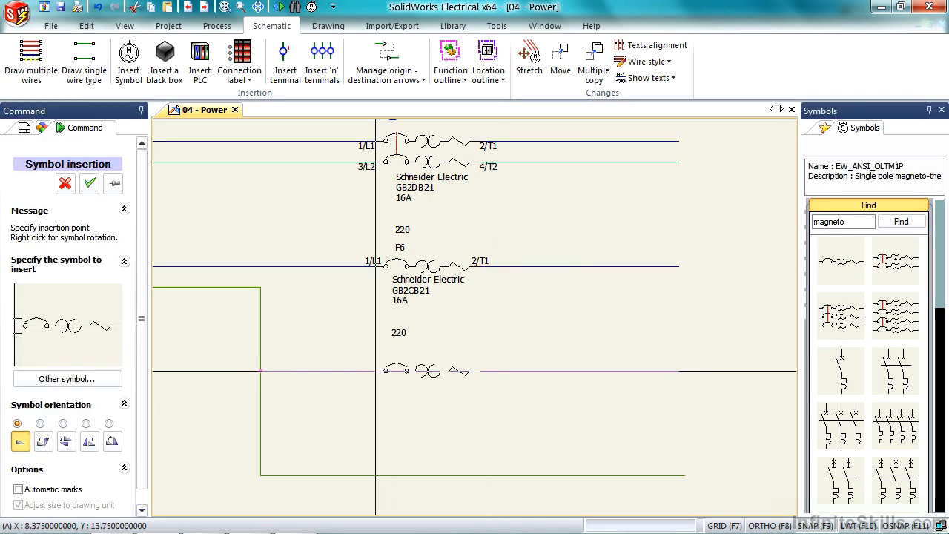
pyautogui.click(384, 371)
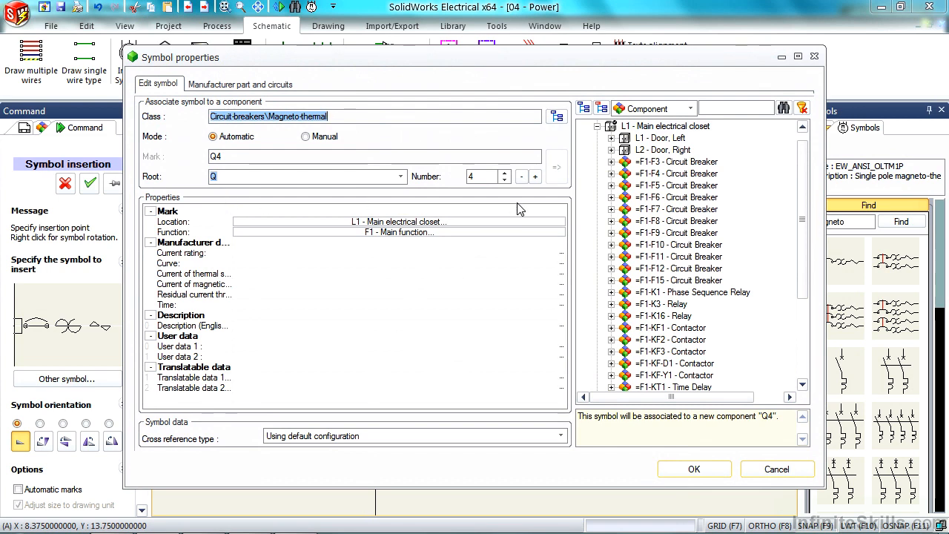
pyautogui.click(695, 209)
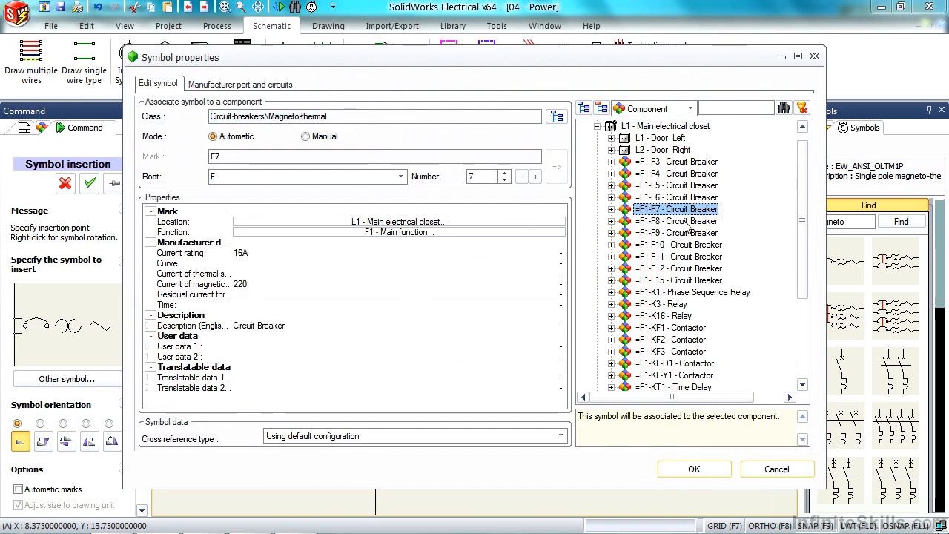
pyautogui.click(695, 468)
# Search the symbols for "motor" and insert the three-phase alternating motor TR-EL092, turned sideways, at the right ends of the upper three-wire group
pyautogui.moveTo(619, 298); pyautogui.dragTo(460, 350, button='middle')
pyautogui.click(225, 8)
pyautogui.click(241, 7)
pyautogui.click(574, 204)
pyautogui.click(684, 291)
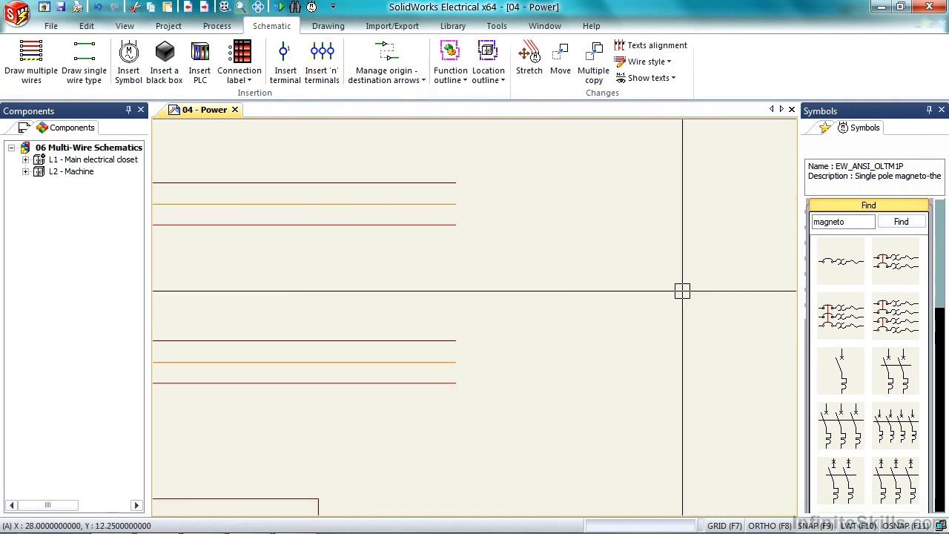
pyautogui.moveTo(445, 239); pyautogui.dragTo(352, 287, button='middle')
pyautogui.doubleClick(833, 224)
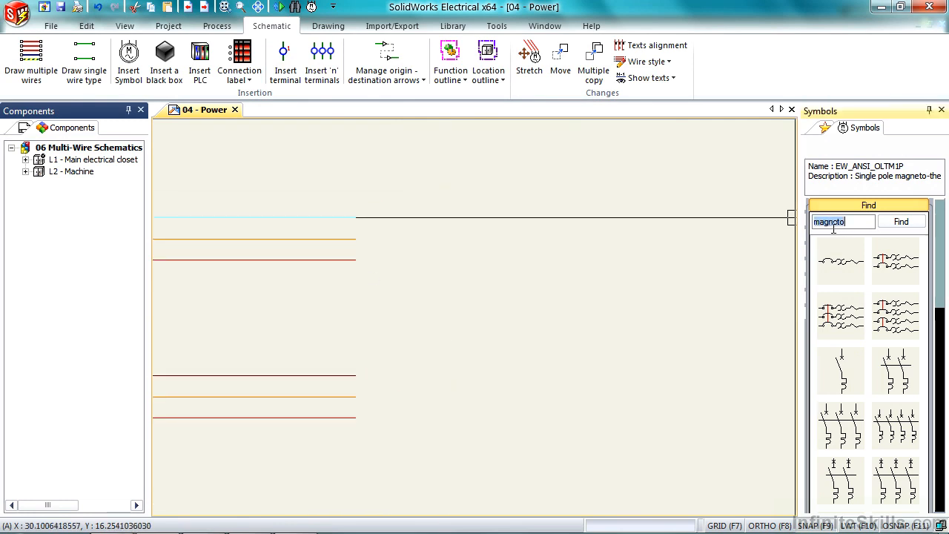
pyautogui.write('motor')
pyautogui.press('Return')
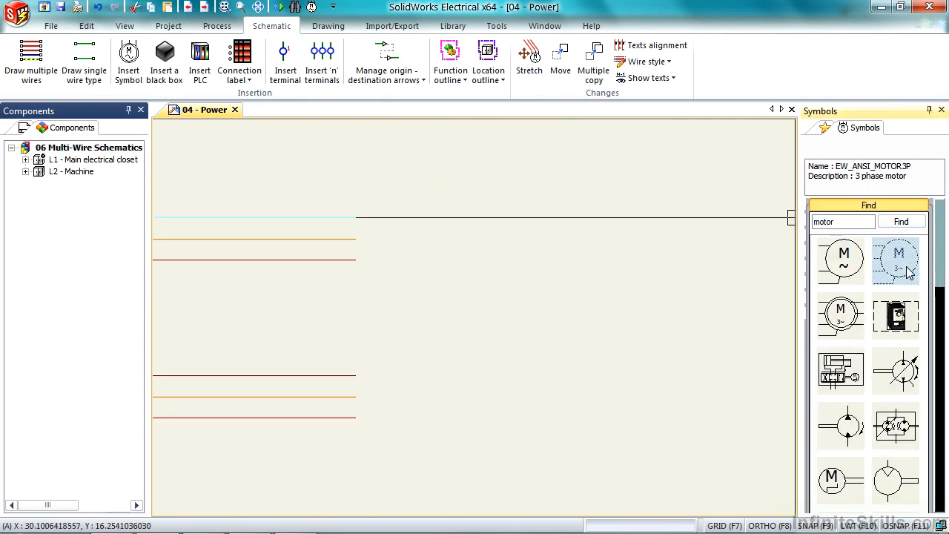
pyautogui.moveTo(939, 263); pyautogui.dragTo(947, 430)
pyautogui.click(835, 328)
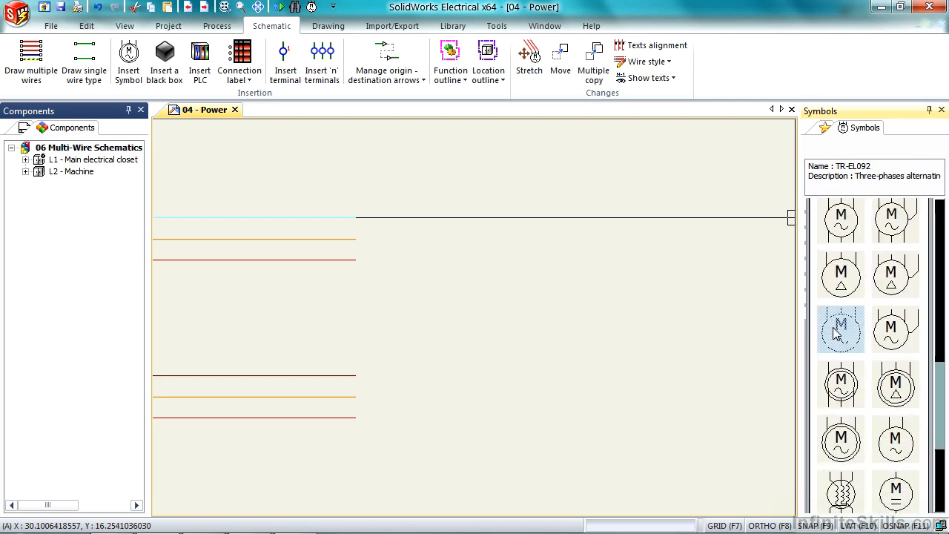
pyautogui.click(849, 343)
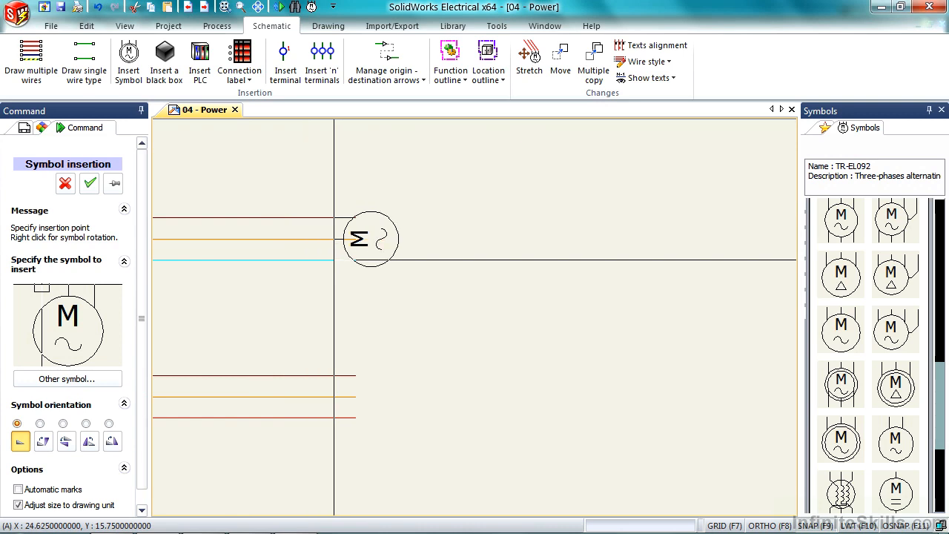
pyautogui.click(333, 259)
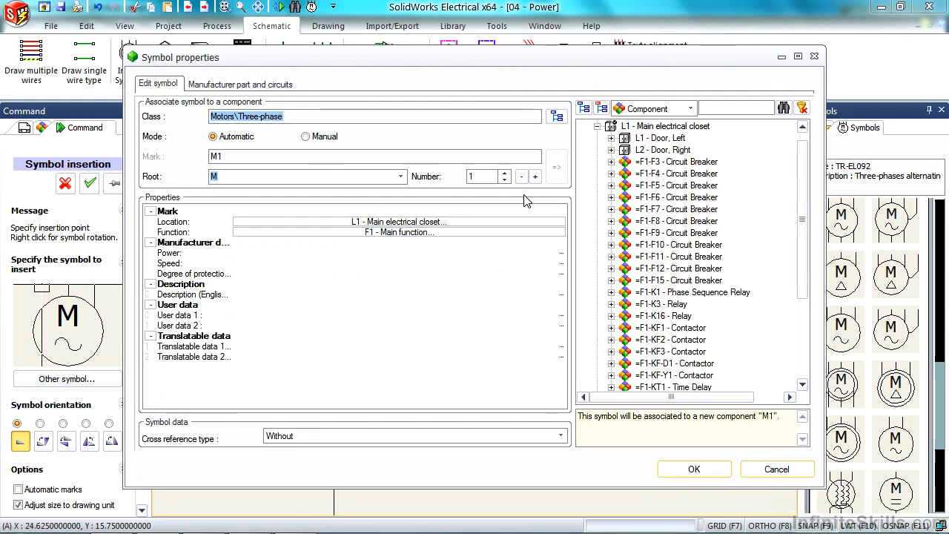
# Set the motor's number to 3 and apply the symbol properties
pyautogui.click(504, 173)
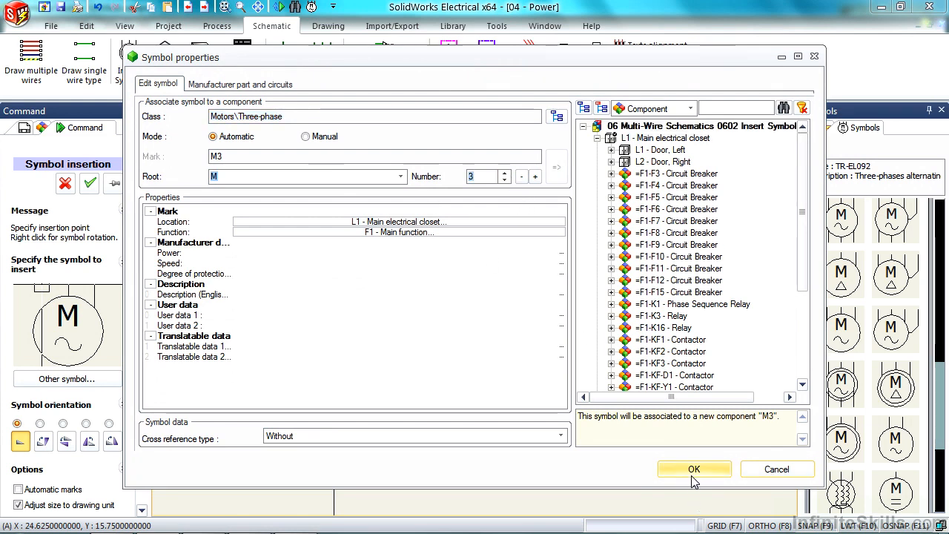
pyautogui.click(694, 469)
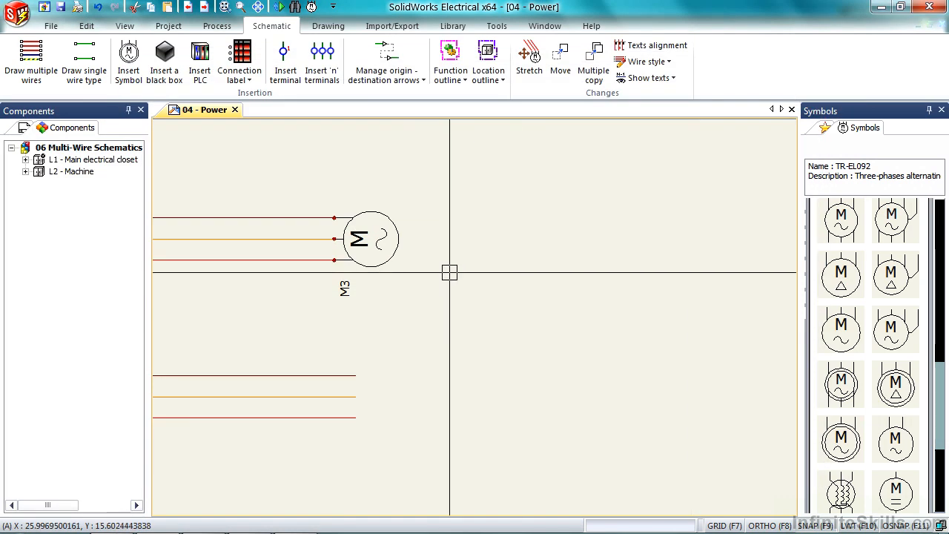
# Start inserting several terminals, clear the "magneto" description filter and choose the disconnectable terminal drawn as a circle on a horizontal line
pyautogui.moveTo(450, 272); pyautogui.dragTo(773, 275, button='middle')
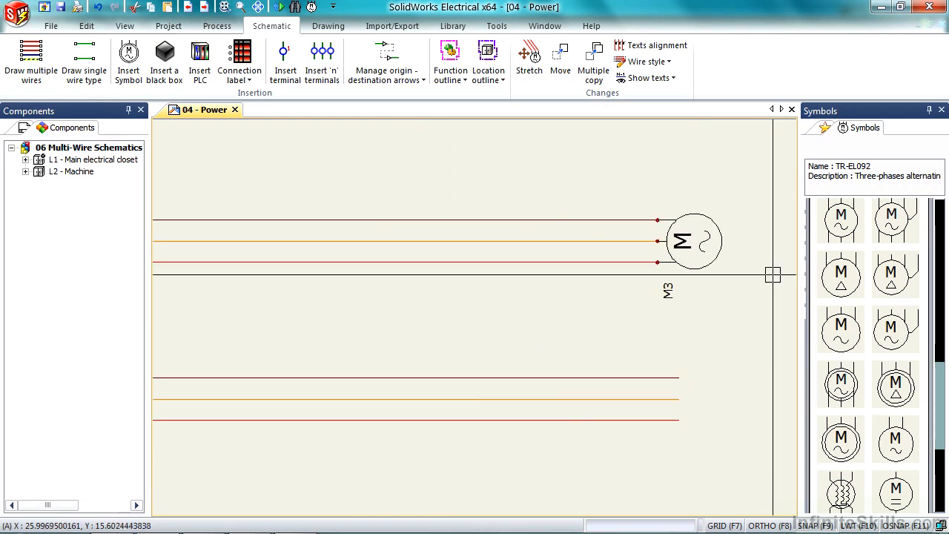
pyautogui.click(319, 74)
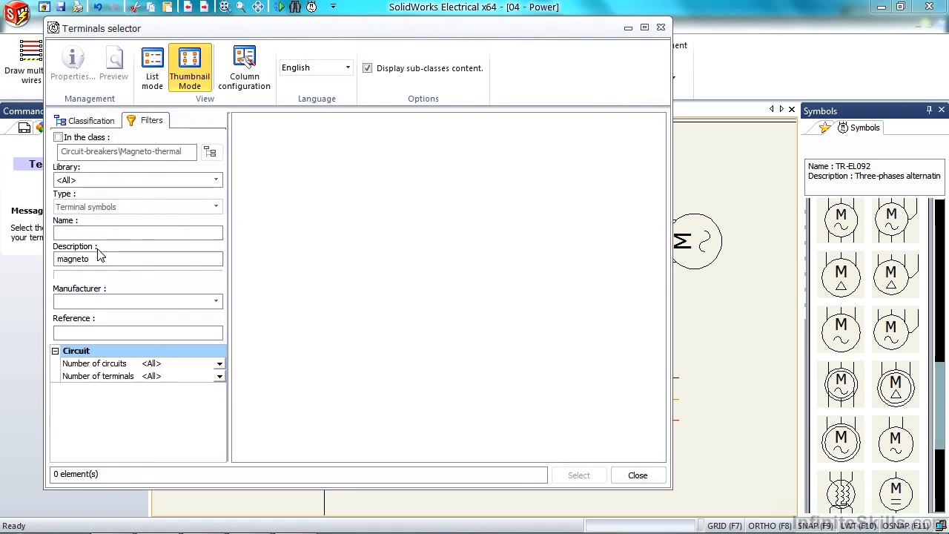
pyautogui.doubleClick(103, 261)
pyautogui.press('BackSpace')
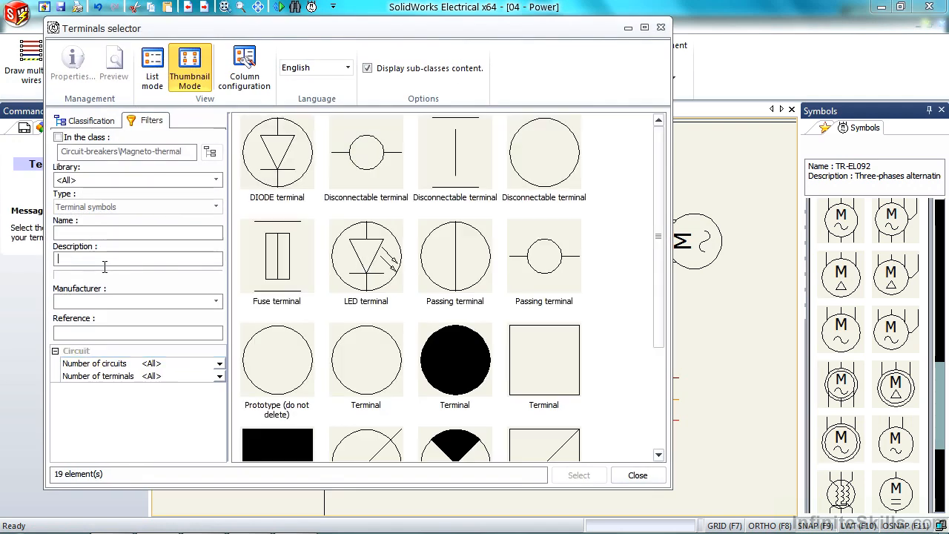
pyautogui.click(367, 163)
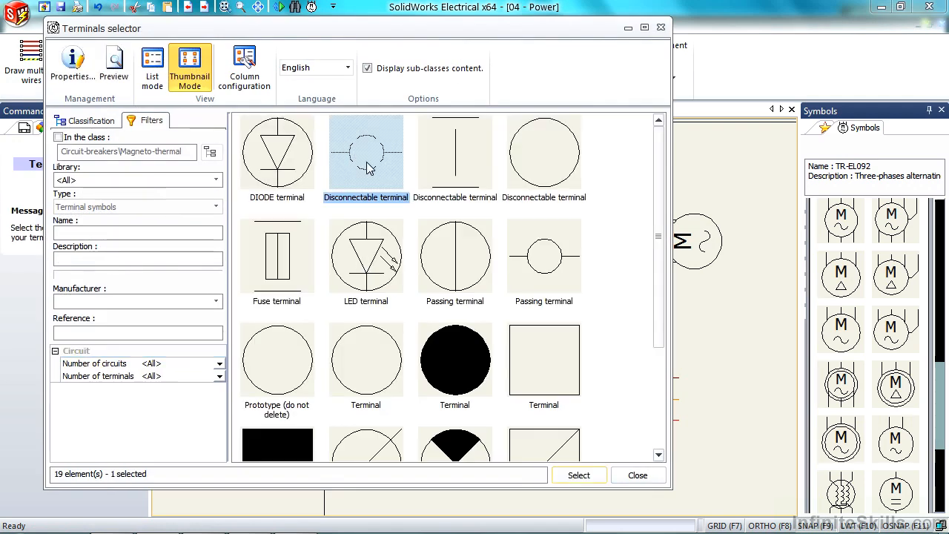
pyautogui.doubleClick(367, 164)
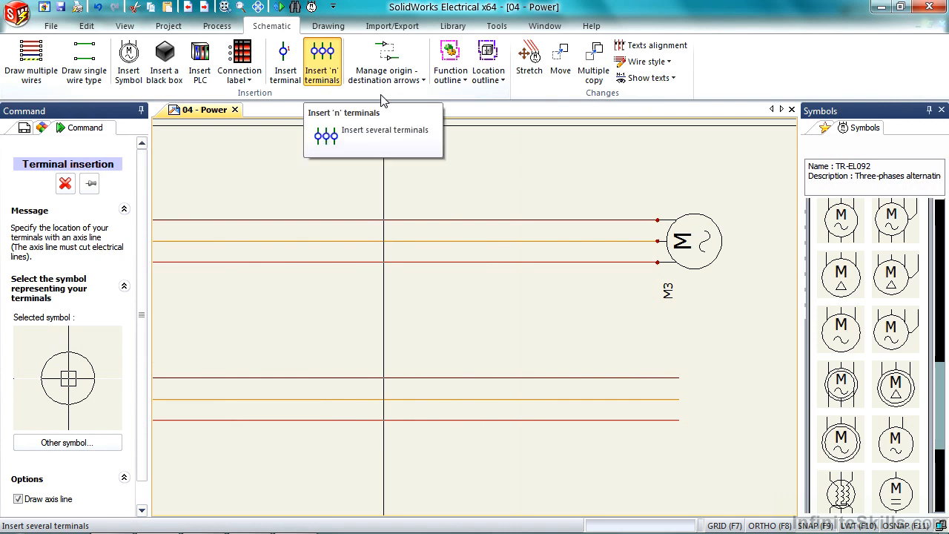
# Draw the terminal axis across the three wires feeding motor M3 and associate all the terminals with the existing X1 terminal strip
pyautogui.click(573, 189)
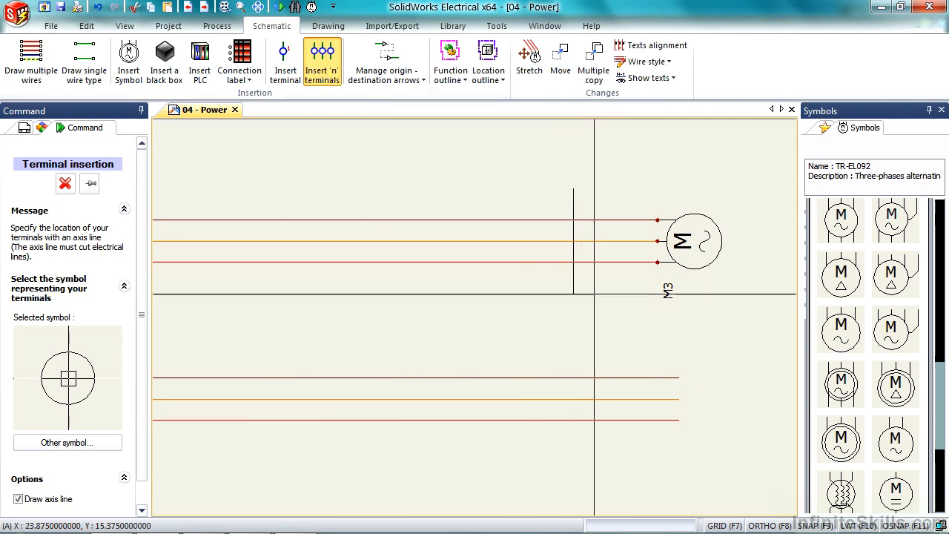
pyautogui.click(594, 325)
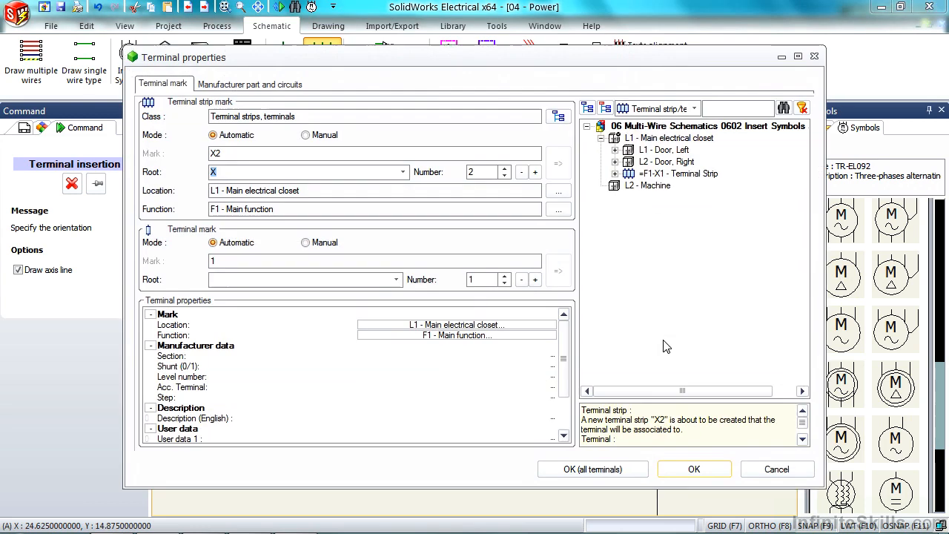
pyautogui.click(585, 220)
pyautogui.click(665, 175)
pyautogui.click(615, 174)
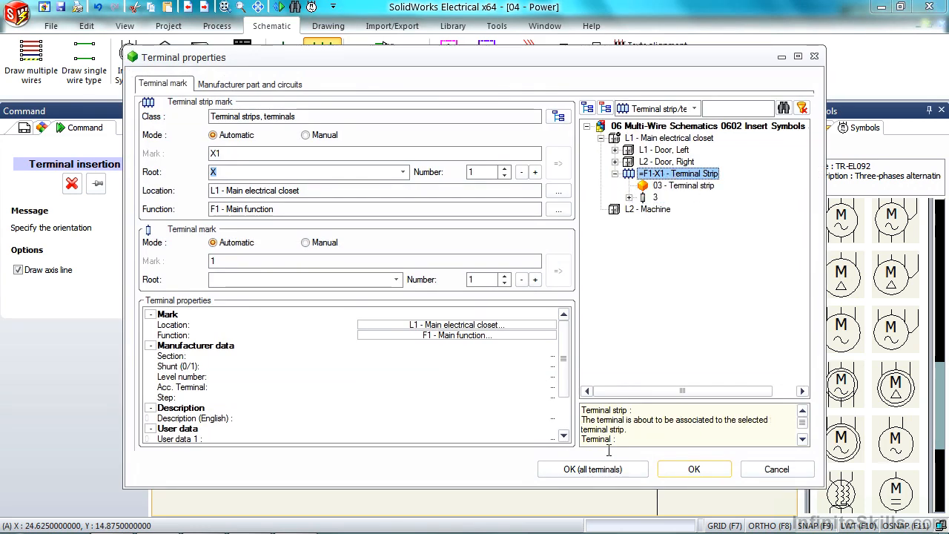
pyautogui.click(598, 472)
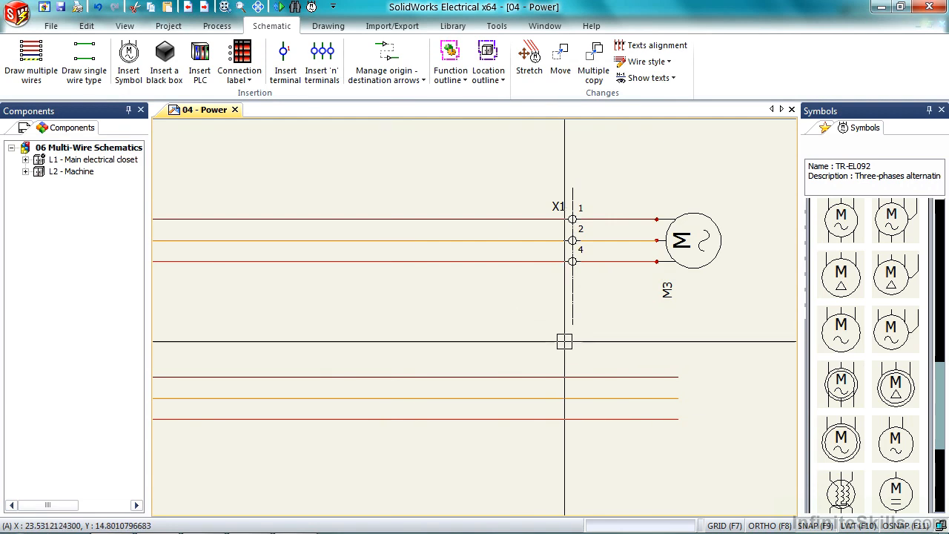
# Locate terminal strip X1 under the L1 main electrical closet, expand its terminals and open it in the terminal strip editor
pyautogui.click(25, 159)
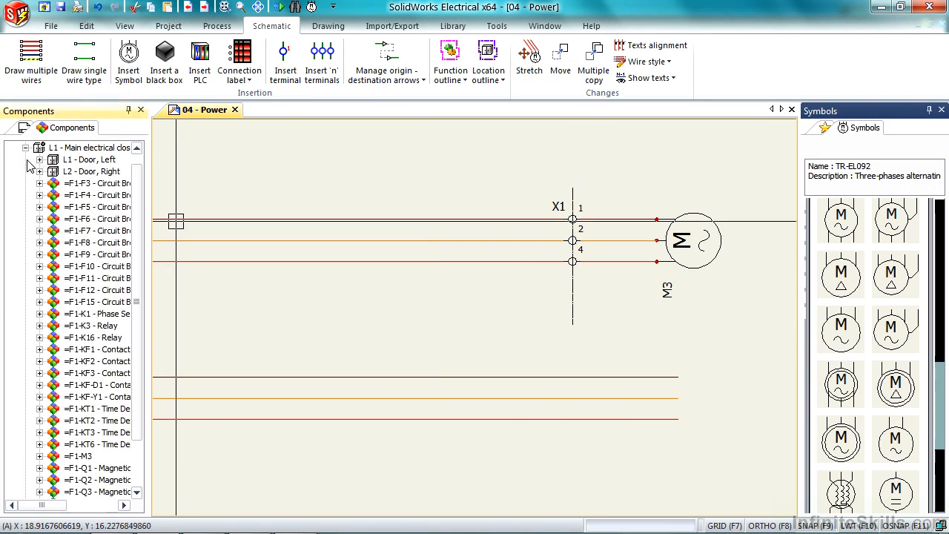
pyautogui.scroll(-3, 141, 224)
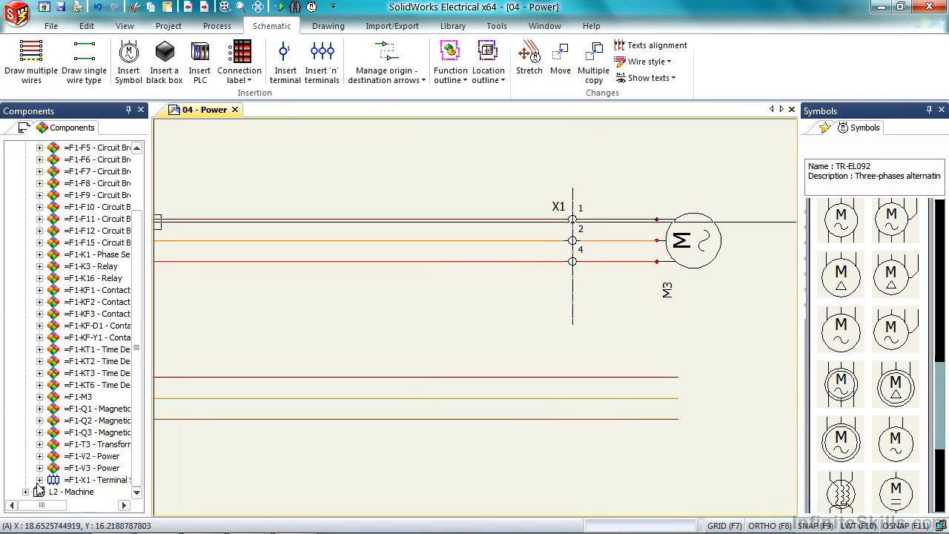
pyautogui.click(39, 433)
pyautogui.moveTo(140, 402); pyautogui.dragTo(136, 468)
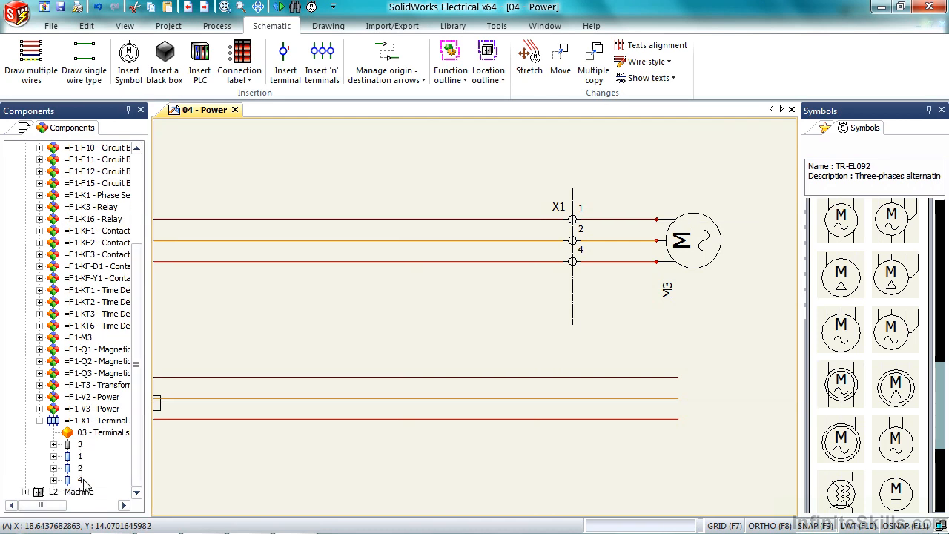
pyautogui.rightClick(95, 421)
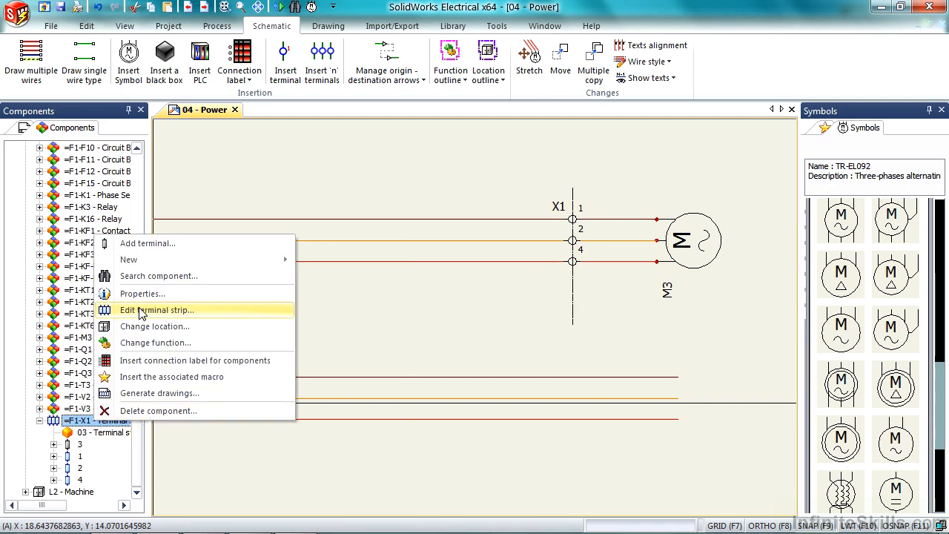
pyautogui.click(141, 311)
# Delete the unused terminal 3 from terminal strip X1
pyautogui.click(586, 233)
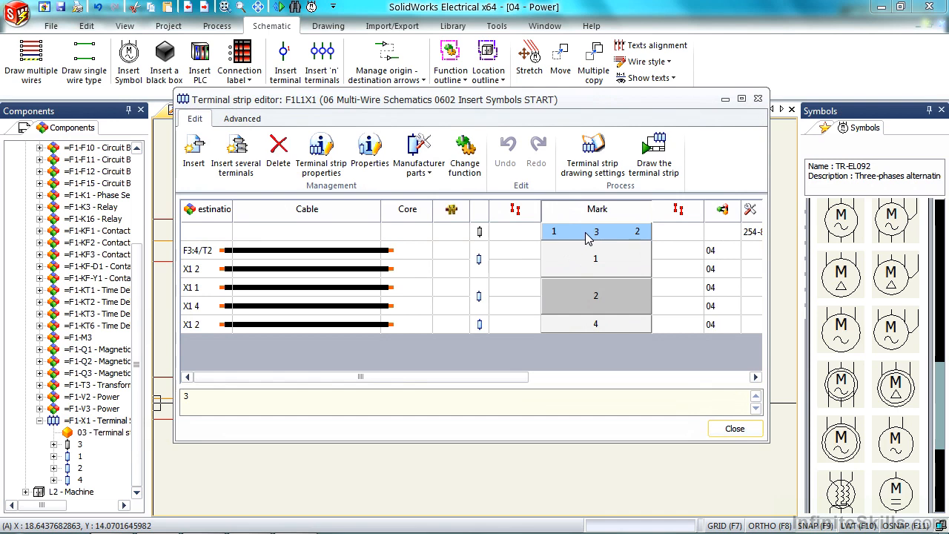
pyautogui.click(278, 149)
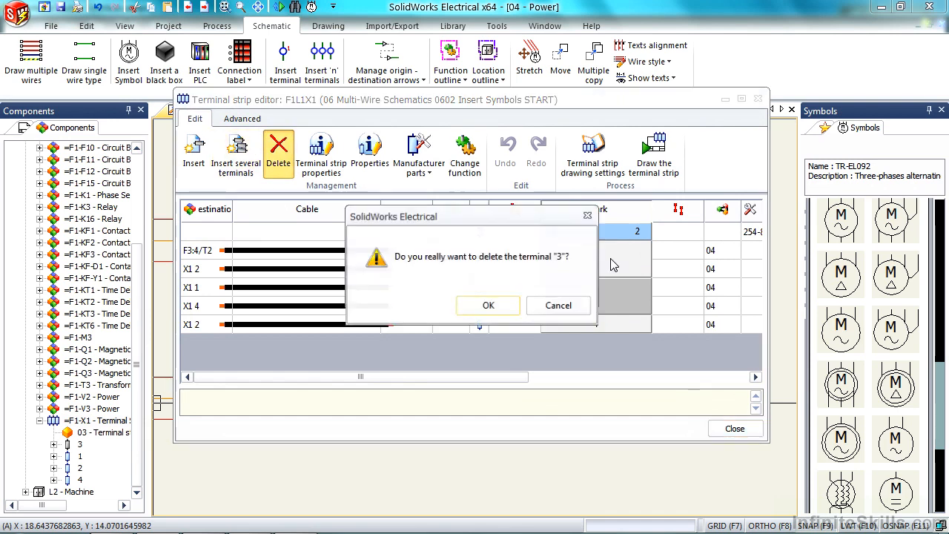
pyautogui.click(491, 304)
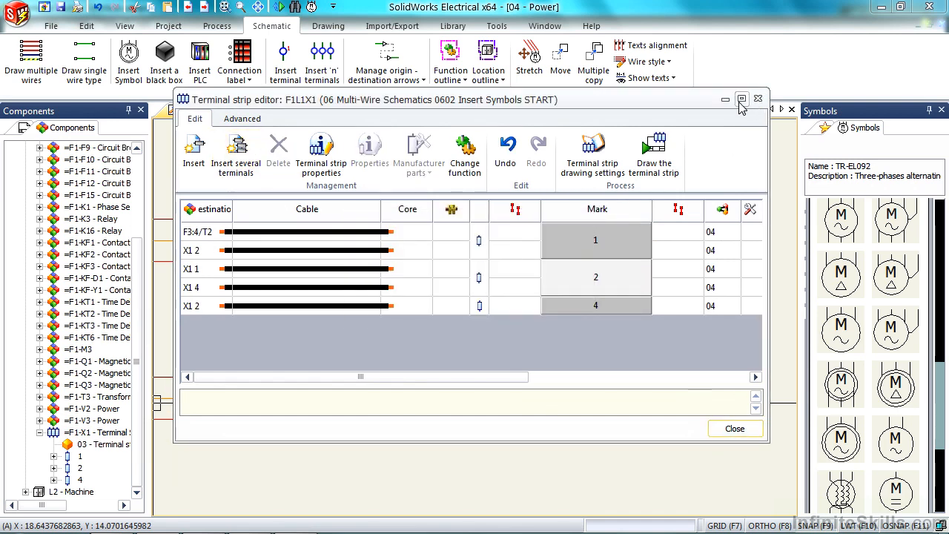
# Renumber all terminals of strip X1 from start number 1 with step 1, and close the terminal strip editor
pyautogui.click(740, 98)
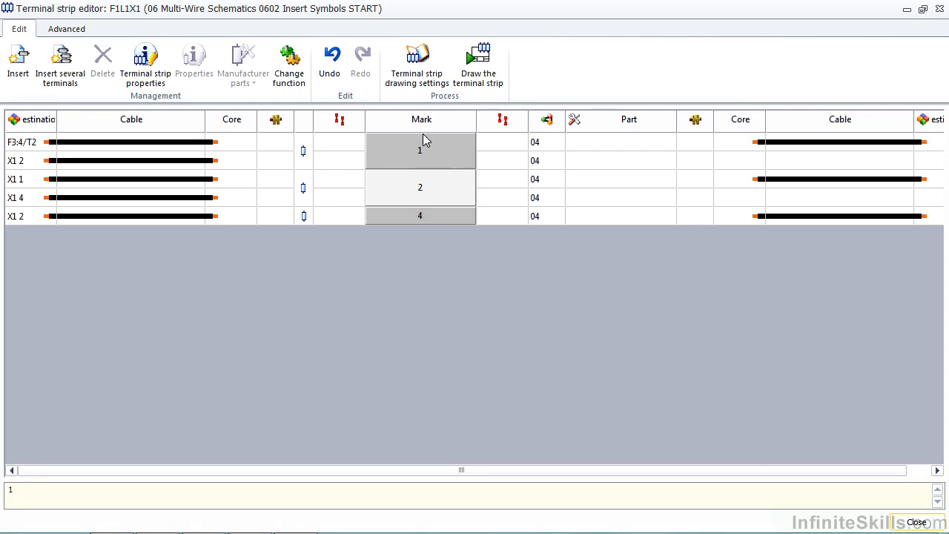
pyautogui.moveTo(422, 159); pyautogui.dragTo(411, 235)
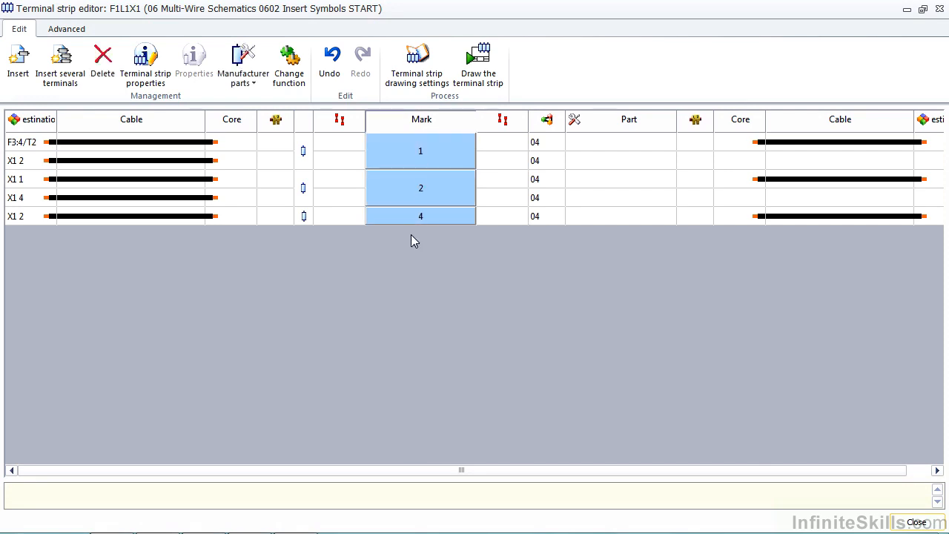
pyautogui.rightClick(417, 180)
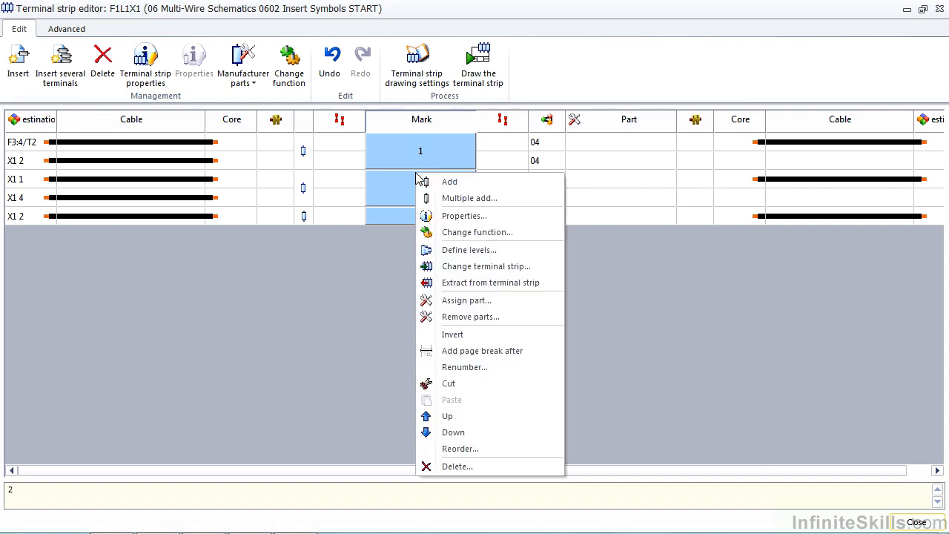
pyautogui.click(462, 367)
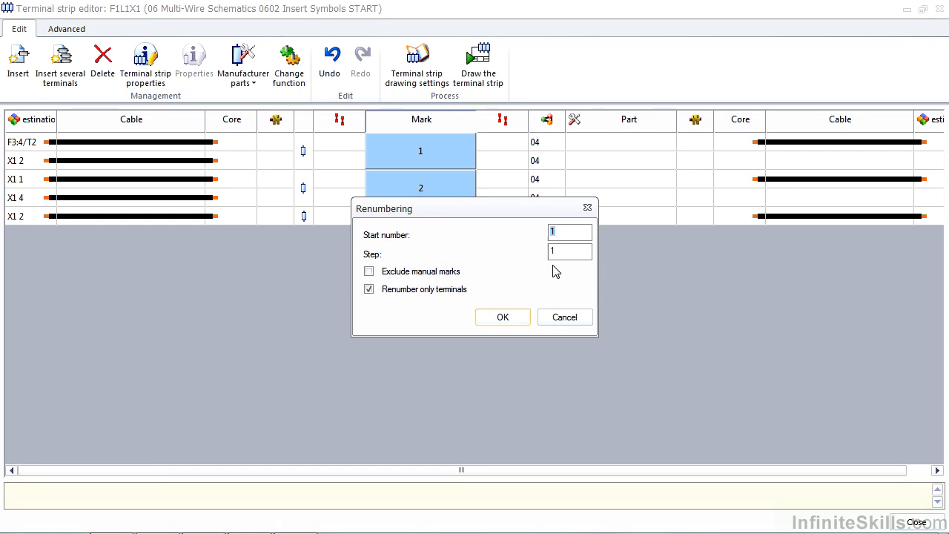
pyautogui.click(503, 319)
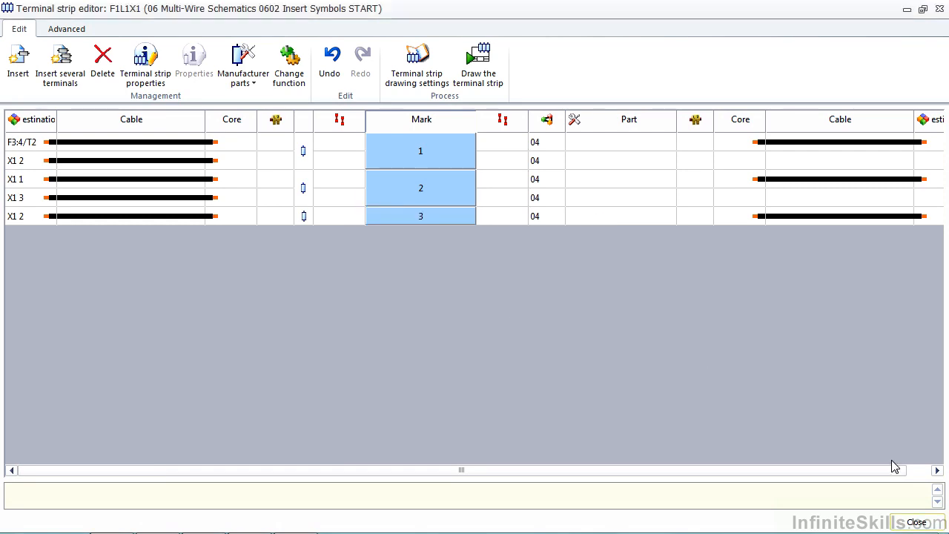
pyautogui.click(917, 522)
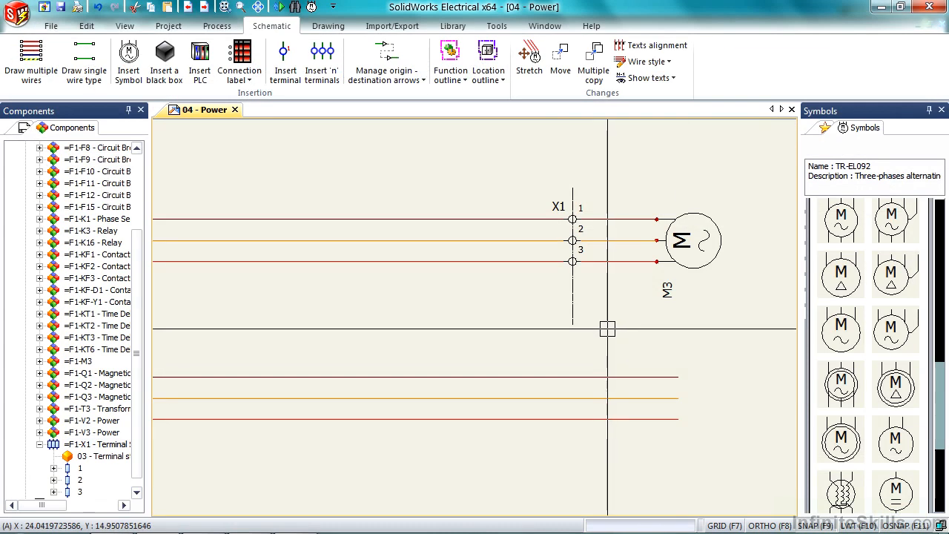